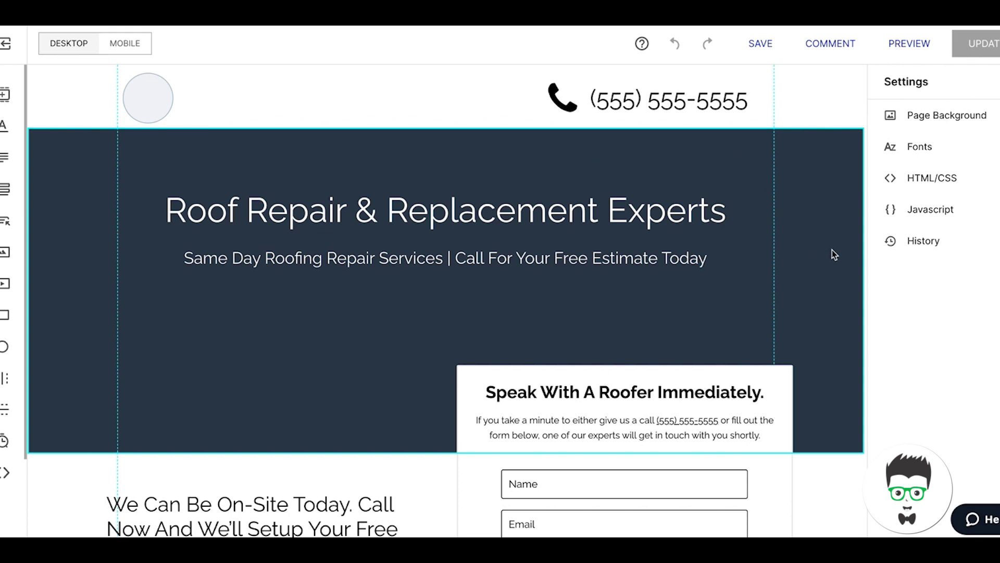
- Scroll down the desktop canvas, then back up to the hero section
scroll(832, 250, "down", 3)
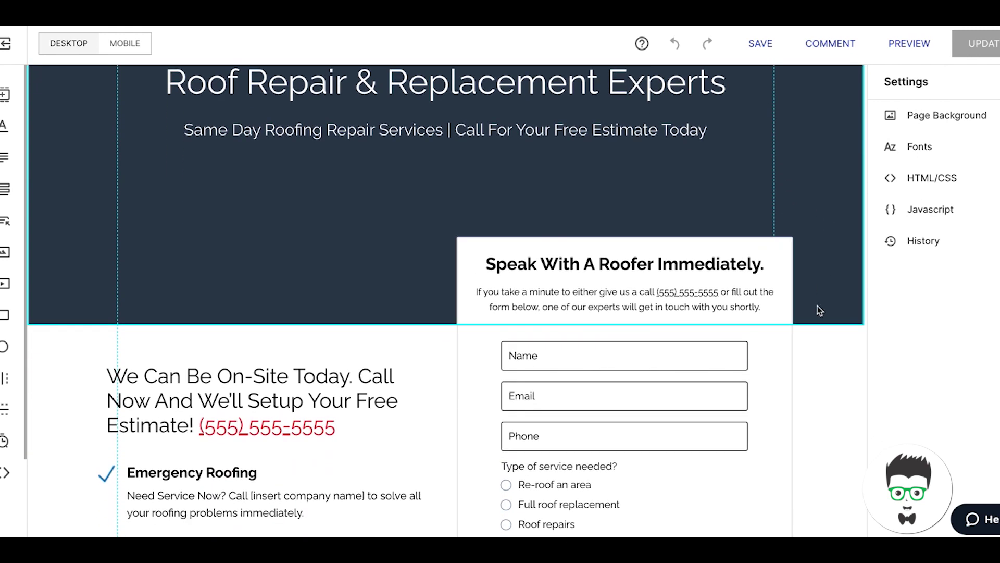
scroll(816, 341, "down", 3)
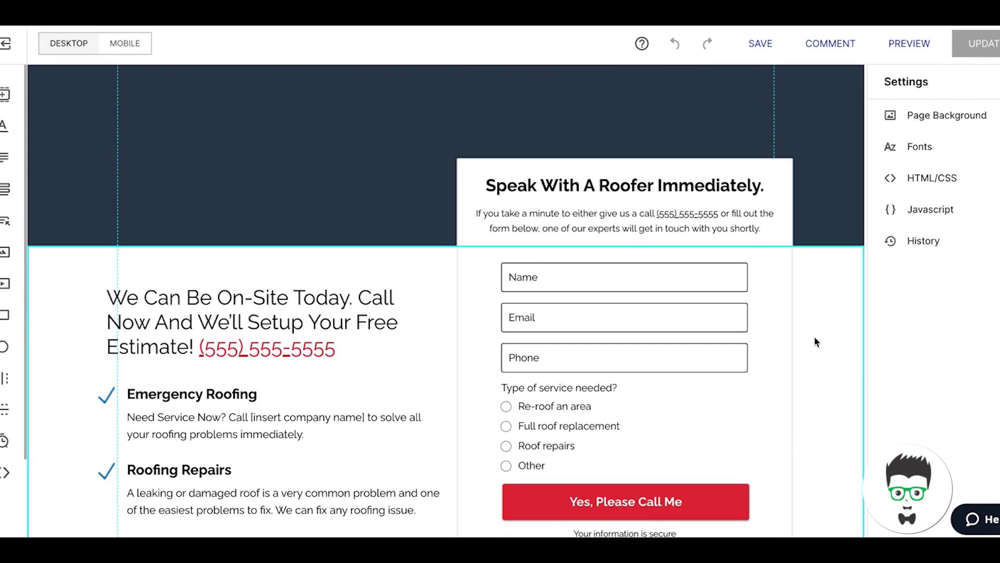
scroll(816, 342, "down", 2)
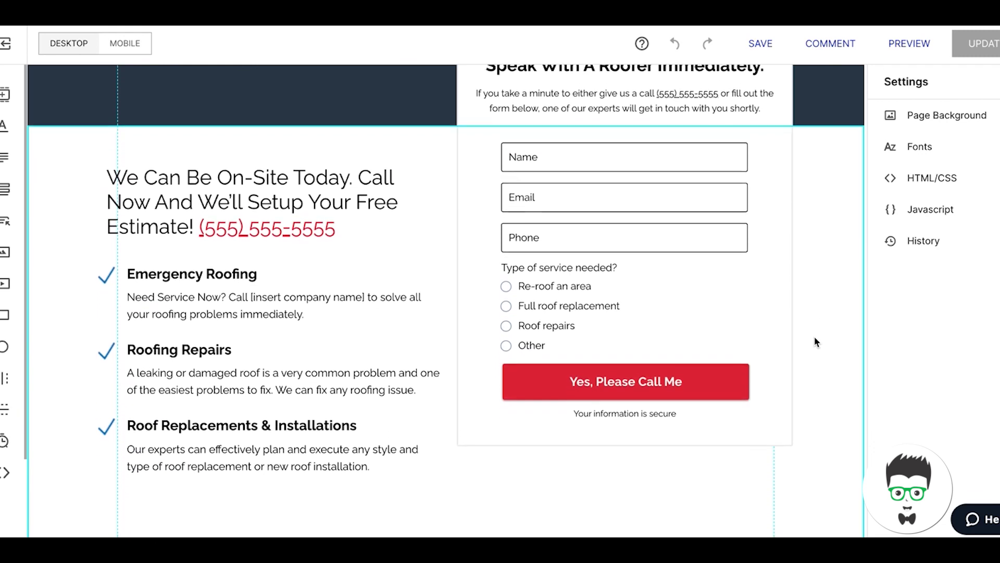
scroll(816, 341, "down", 6)
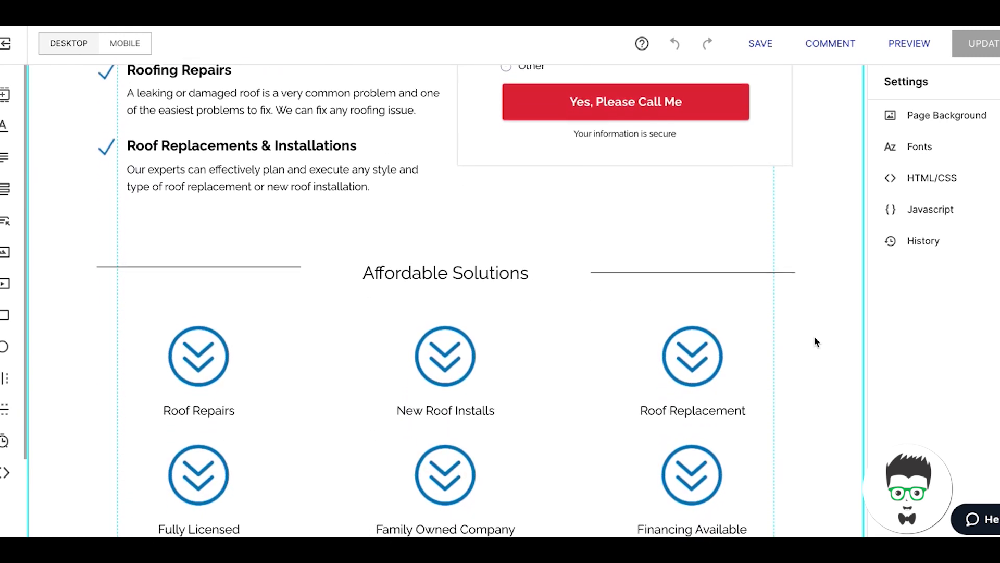
scroll(815, 342, "down", 6)
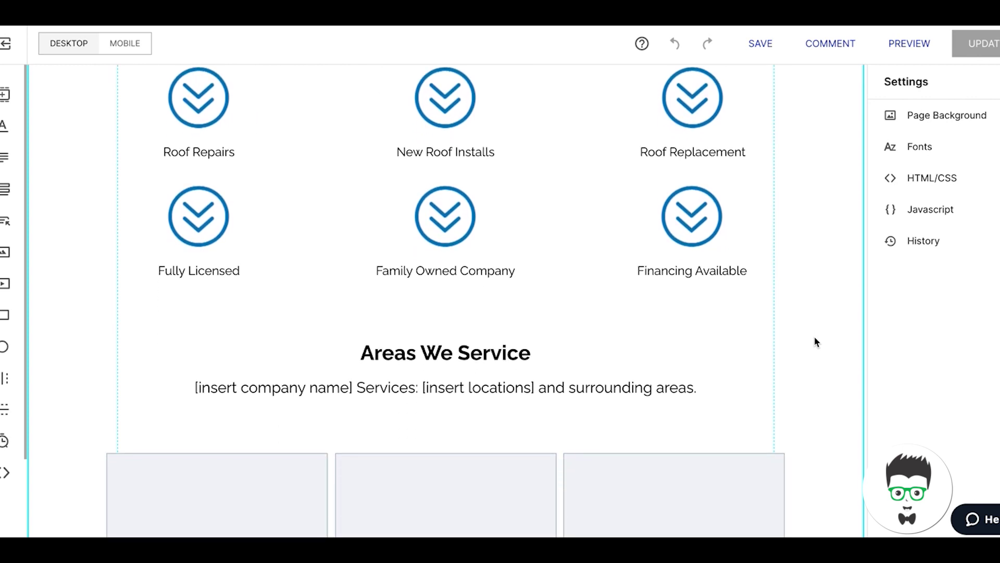
scroll(816, 341, "down", 4)
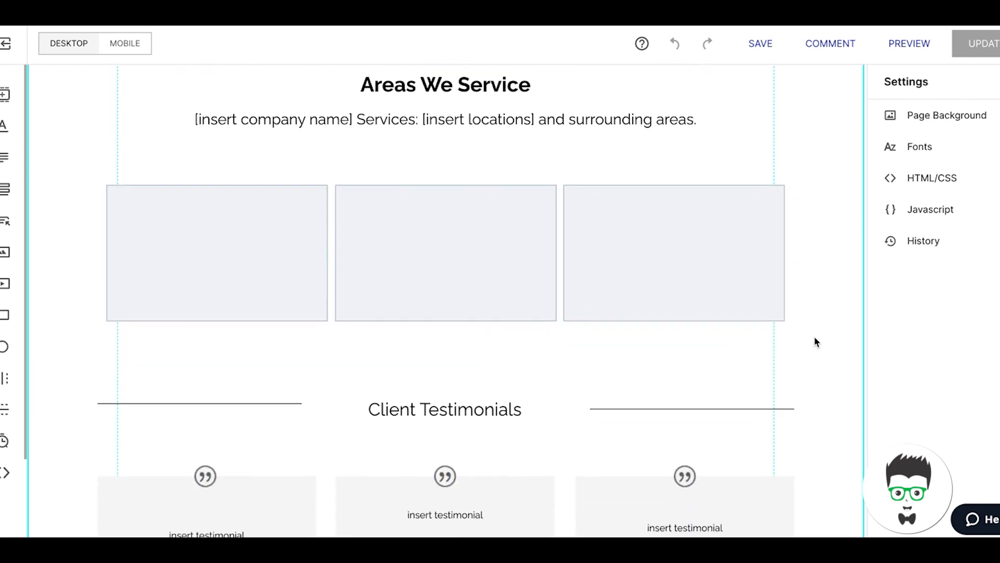
scroll(816, 339, "down", 7)
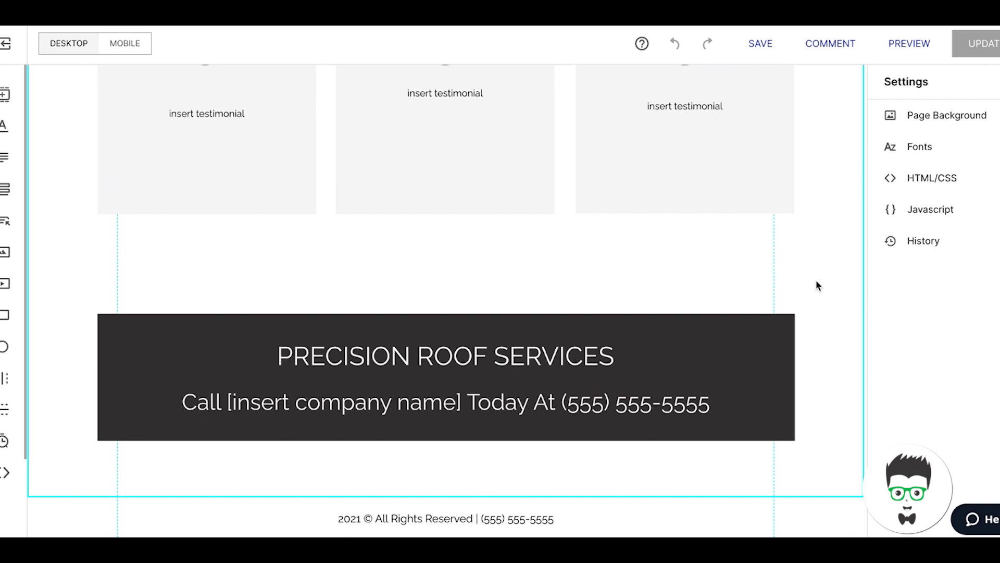
scroll(817, 285, "up", 3)
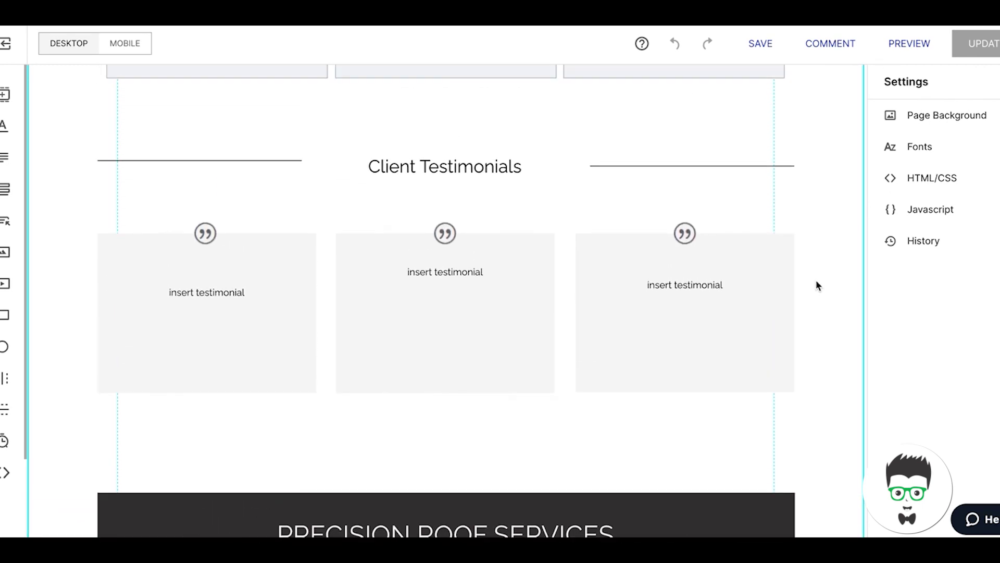
scroll(817, 285, "up", 5)
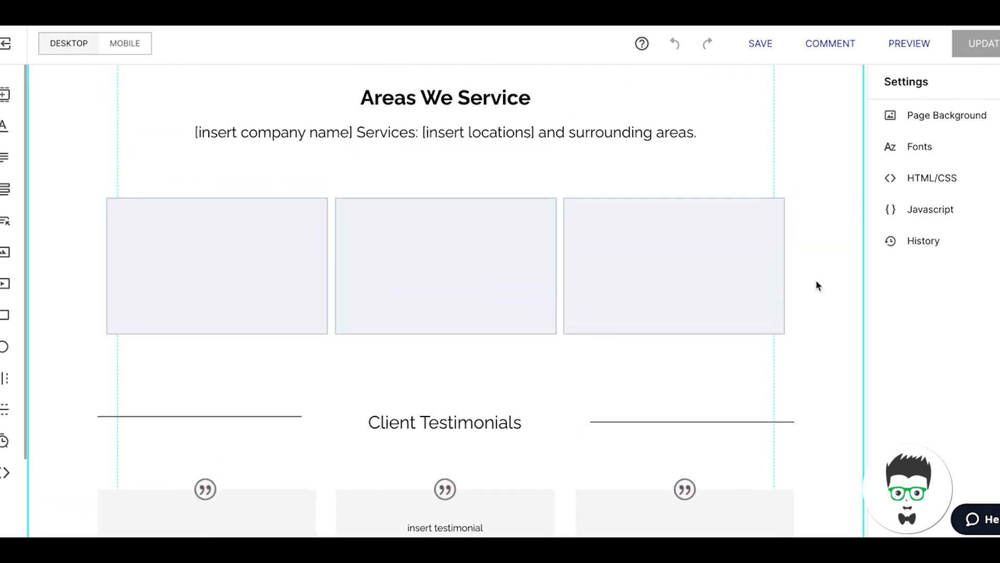
scroll(816, 285, "up", 2)
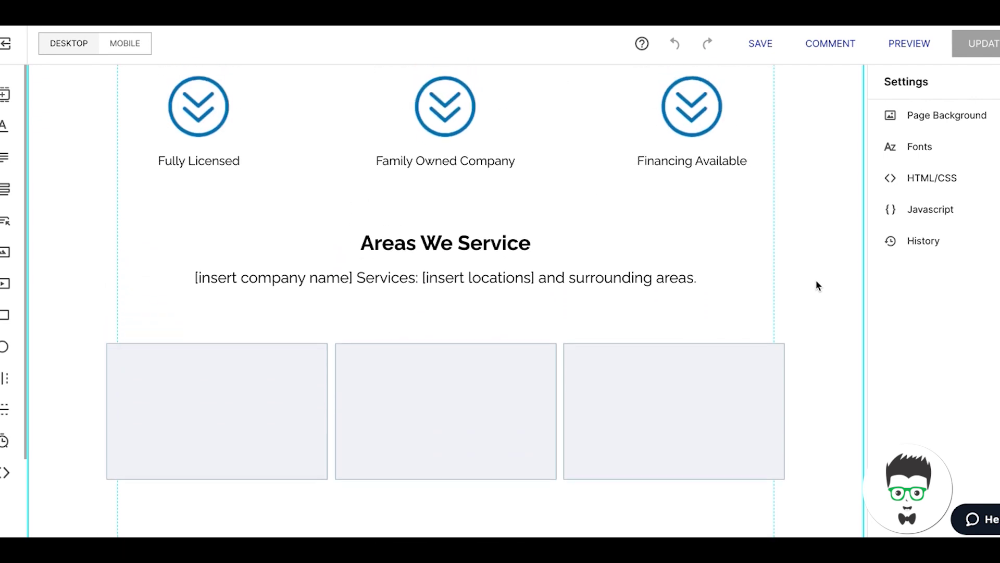
scroll(817, 285, "up", 7)
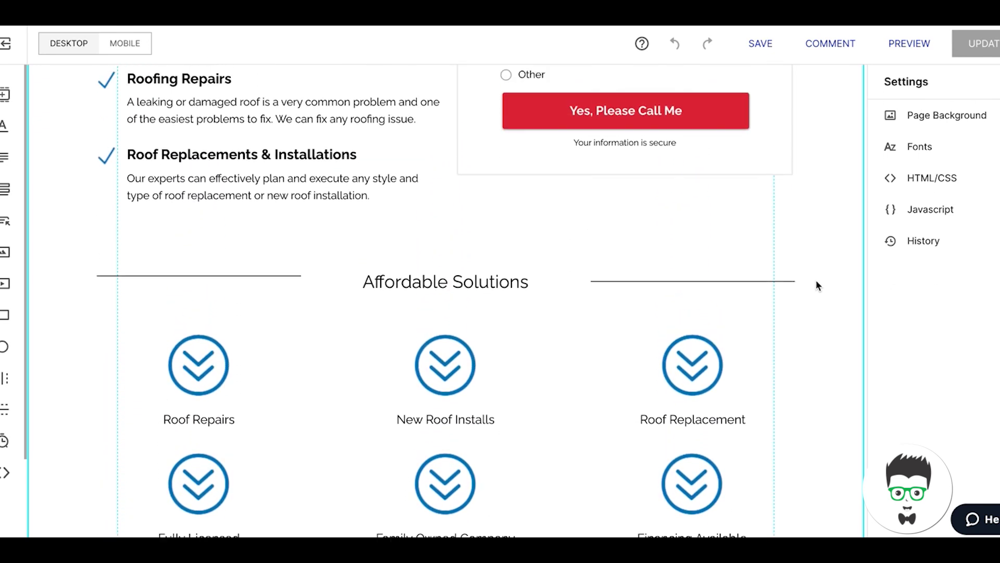
scroll(816, 285, "up", 9)
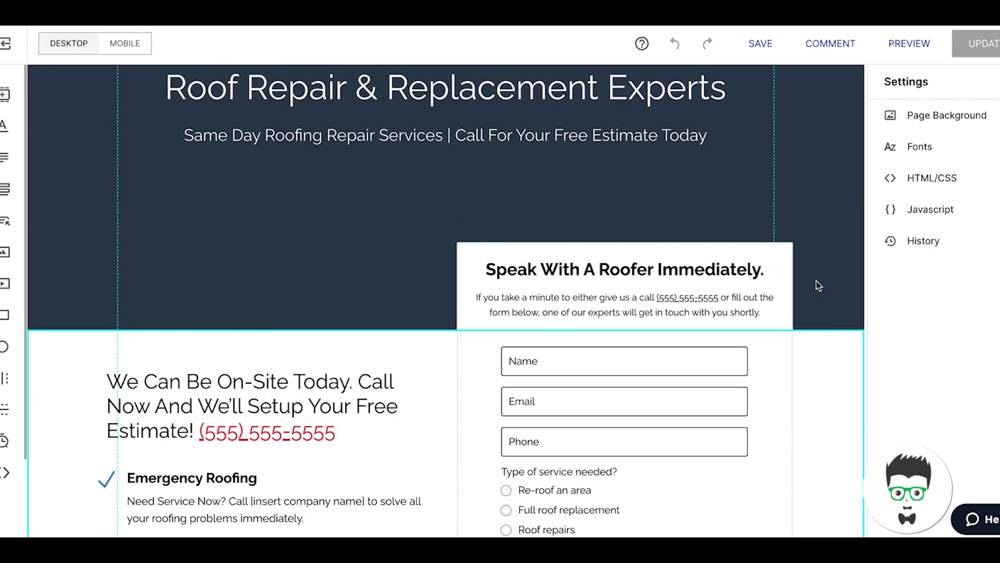
scroll(816, 286, "up", 3)
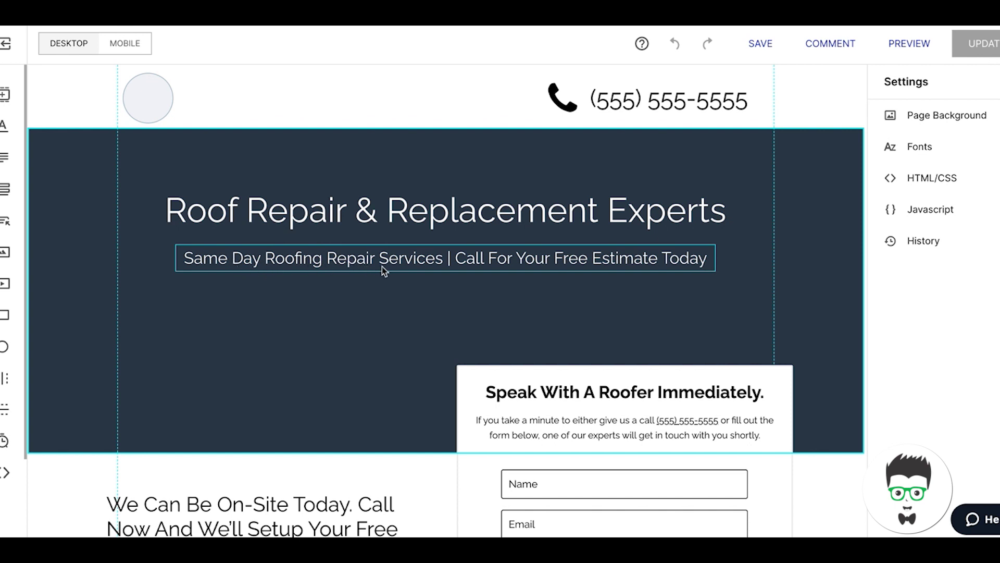
- Select the hero subtitle, then the whole hero section, then the 'Speak With A Roofer Immediately.' heading
left_click(677, 259)
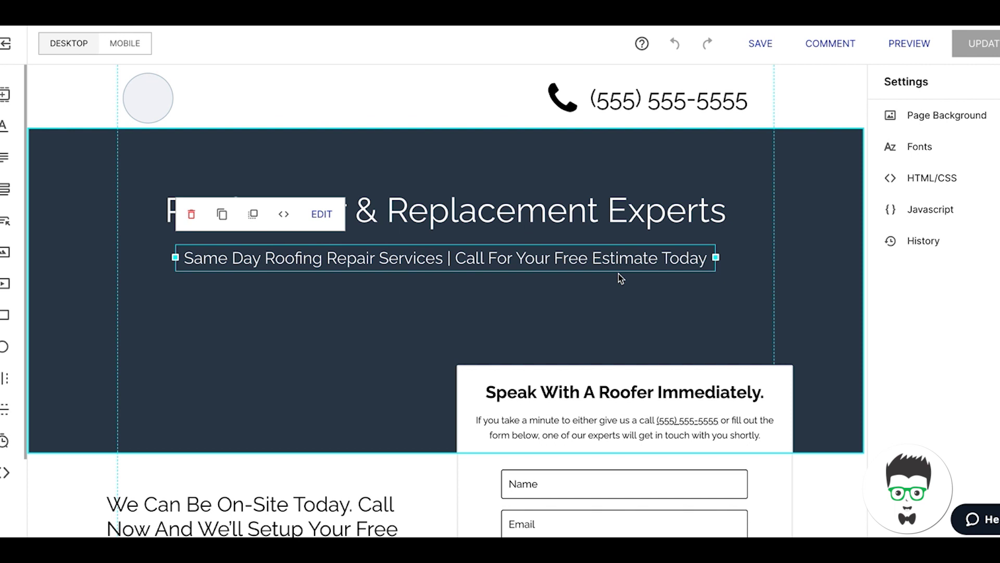
left_click(556, 291)
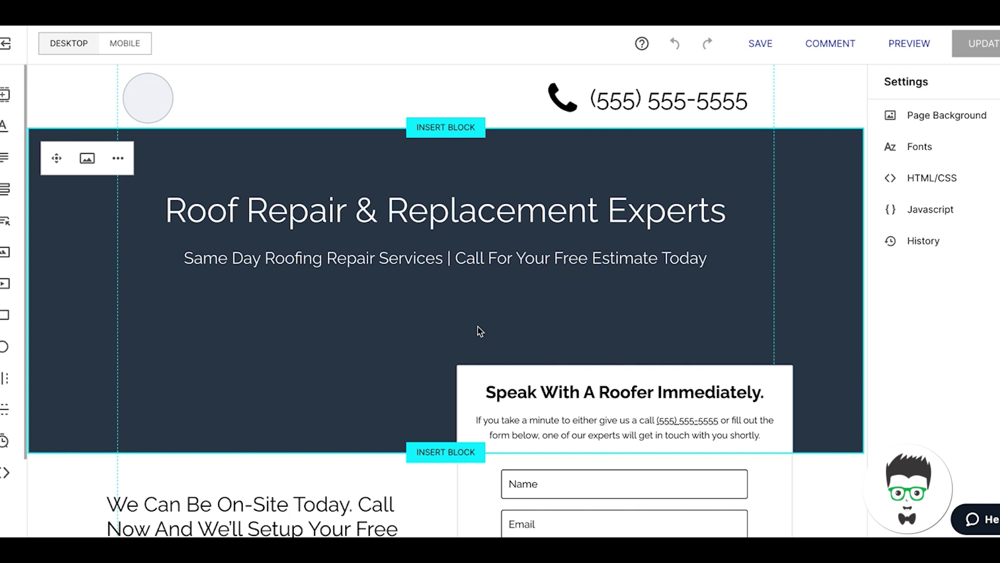
scroll(390, 317, "down", 1)
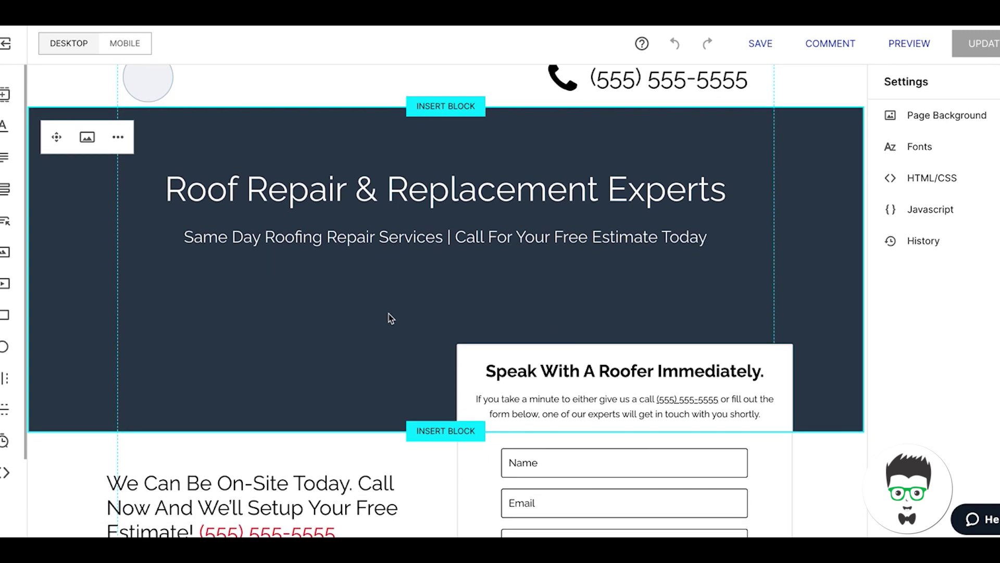
scroll(390, 318, "down", 2)
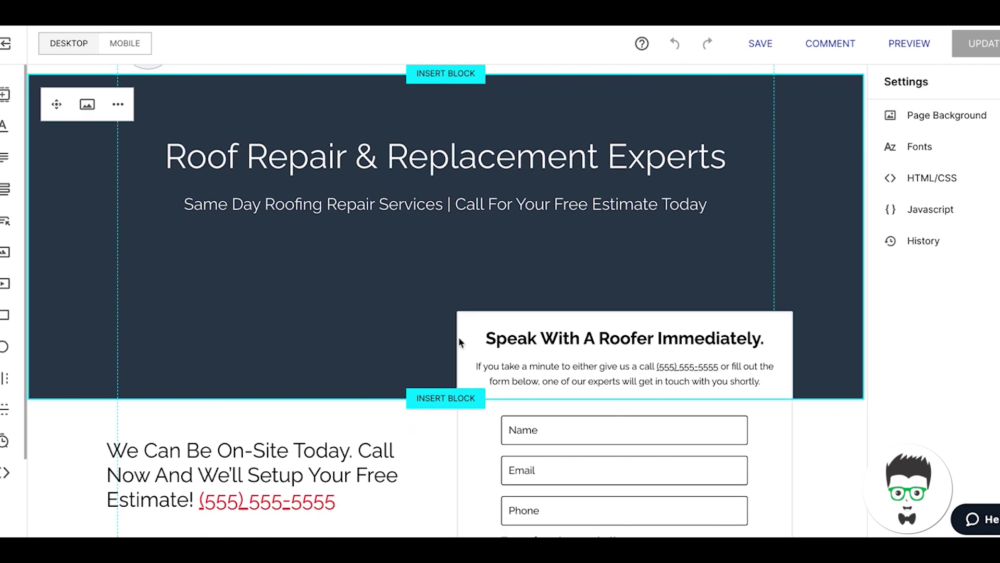
left_click(512, 342)
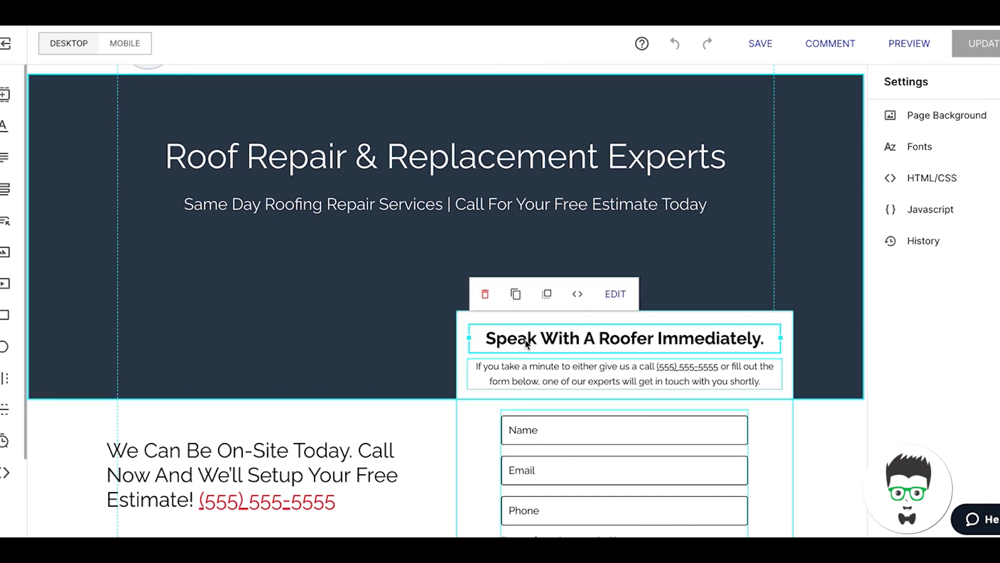
left_click(407, 306)
- Bring into view the form beside the Emergency Roofing, Roofing Repairs and Roof Replacements checklist
scroll(407, 306, "down", 3)
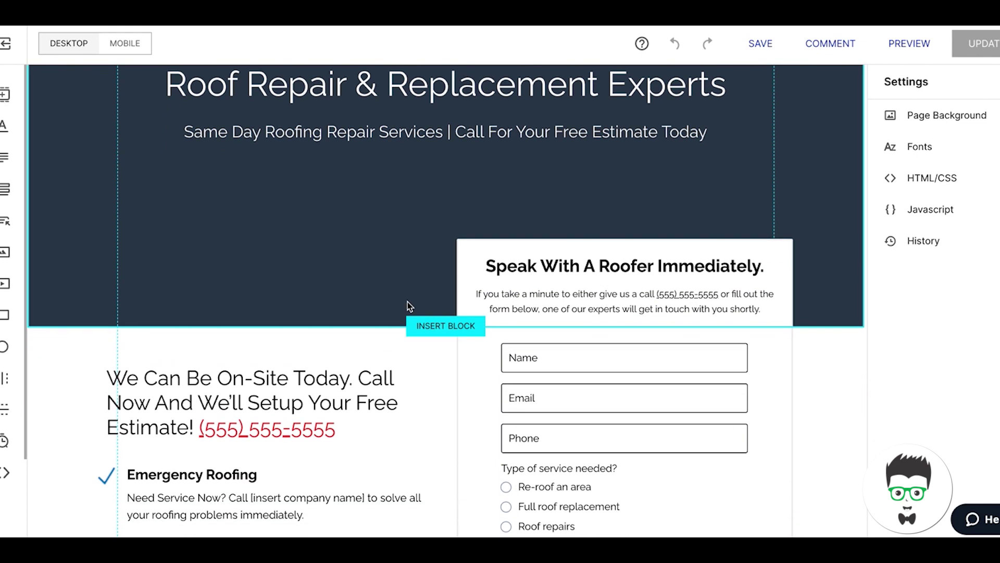
scroll(407, 302, "down", 4)
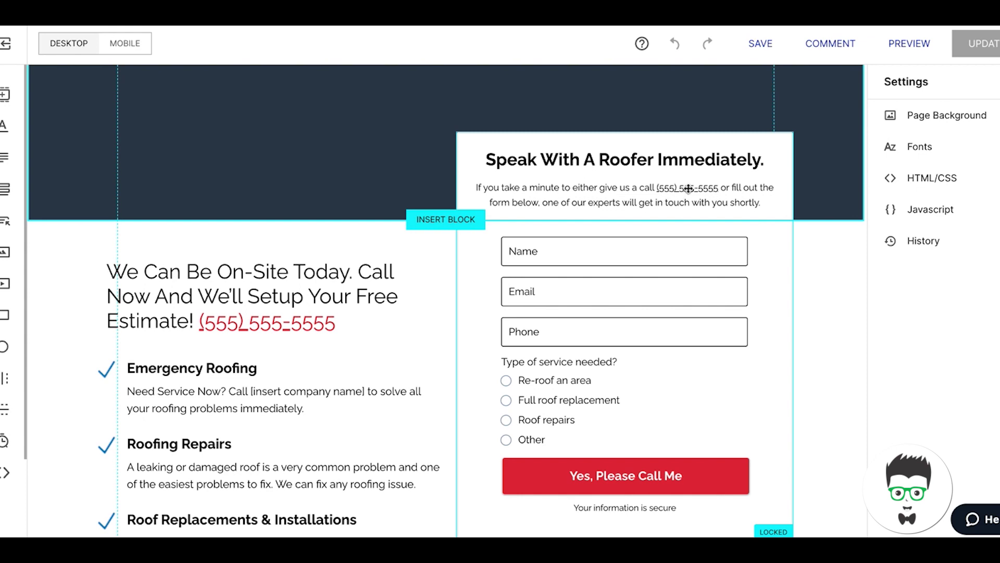
scroll(701, 191, "up", 4)
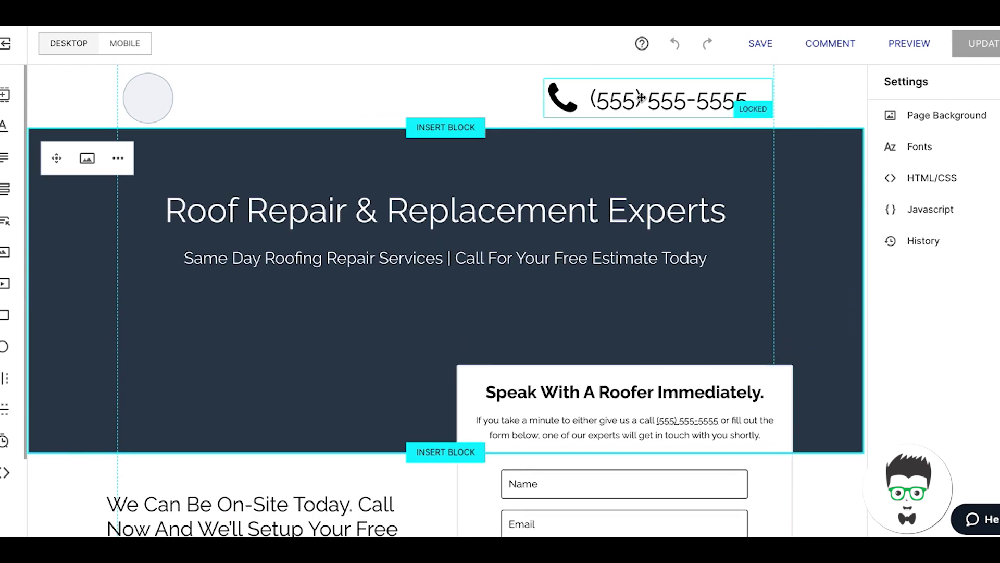
scroll(651, 315, "down", 3)
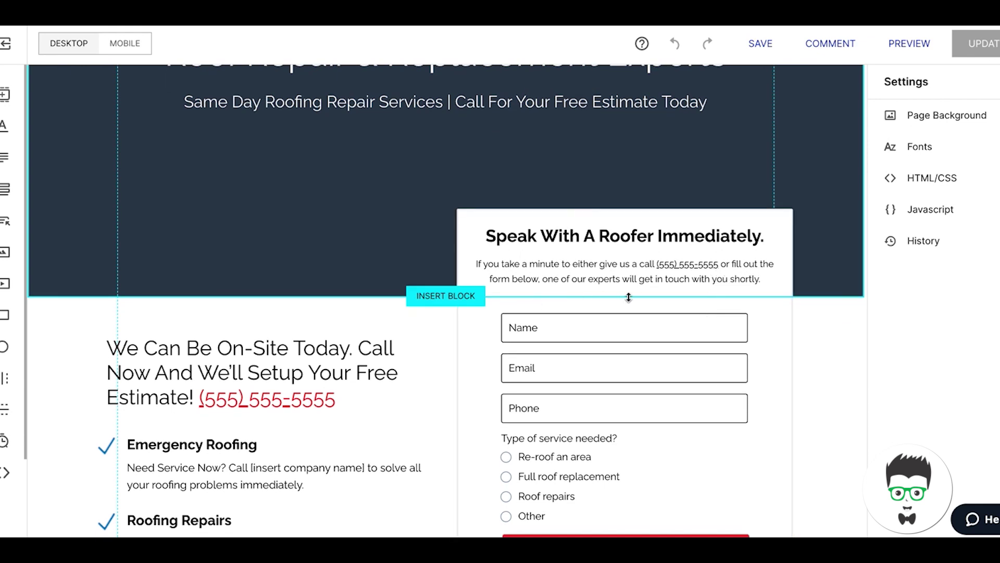
scroll(599, 289, "down", 1)
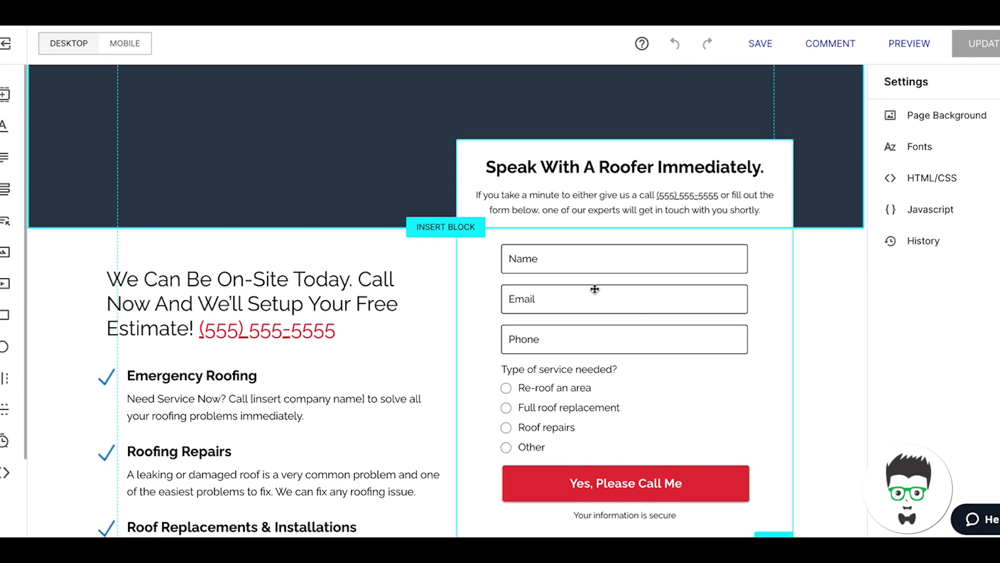
scroll(613, 371, "down", 1)
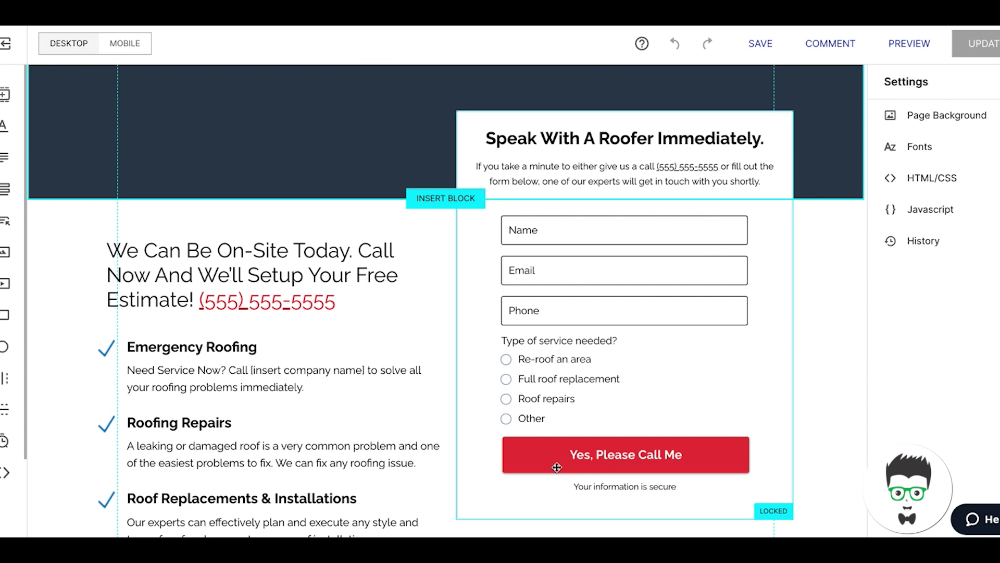
scroll(698, 461, "down", 1)
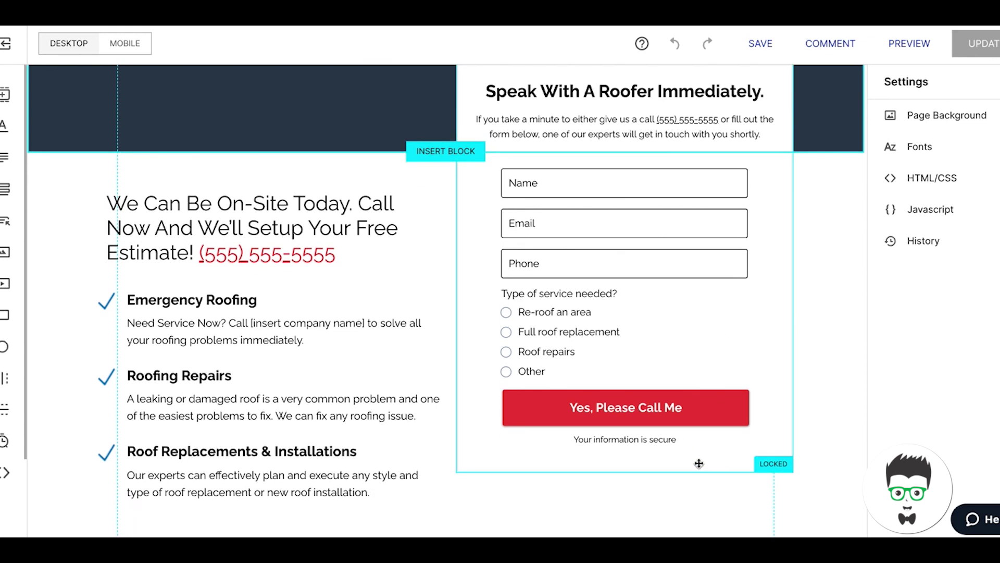
scroll(591, 414, "up", 1)
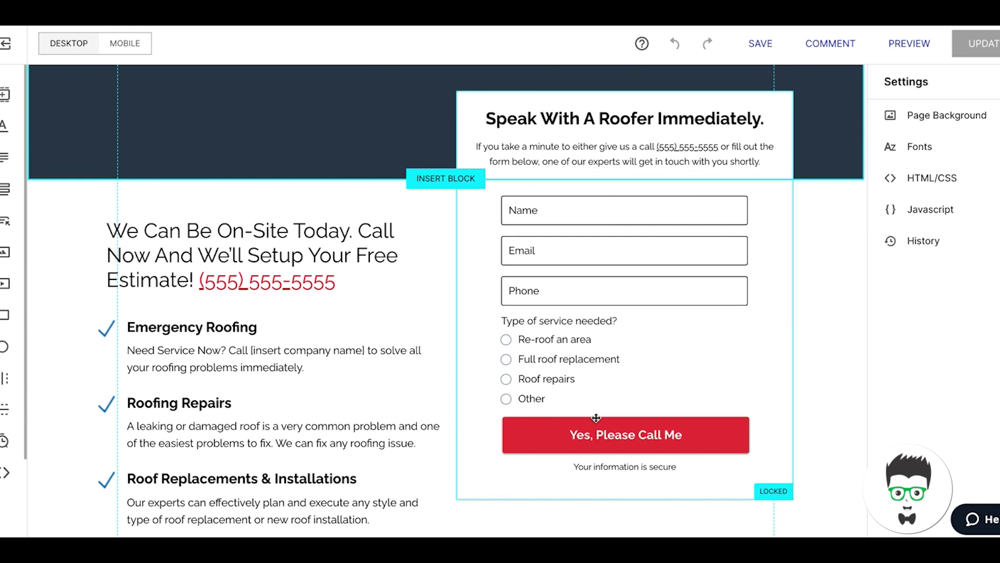
scroll(337, 336, "down", 2)
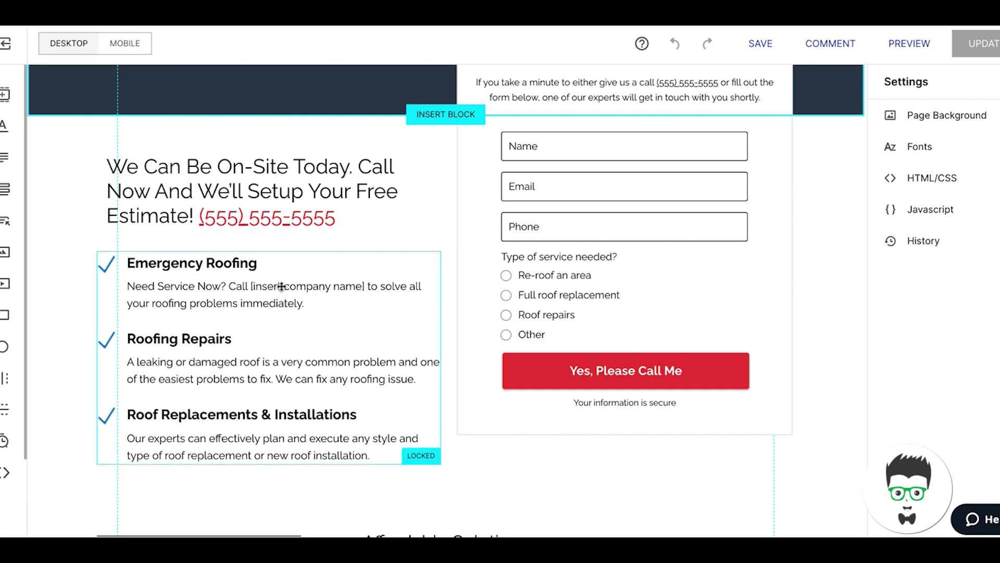
scroll(448, 281, "down", 6)
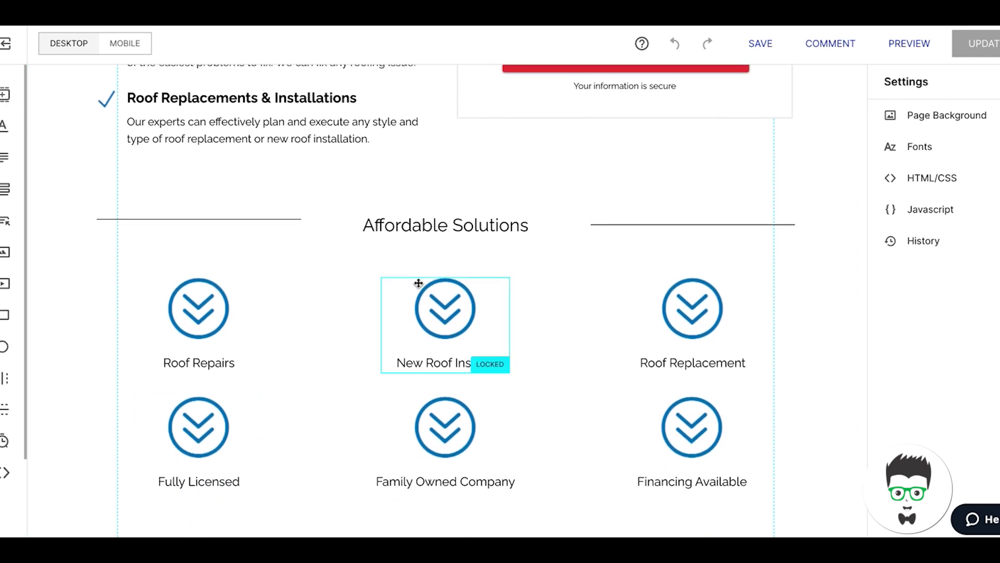
scroll(417, 284, "up", 6)
scroll(418, 283, "down", 5)
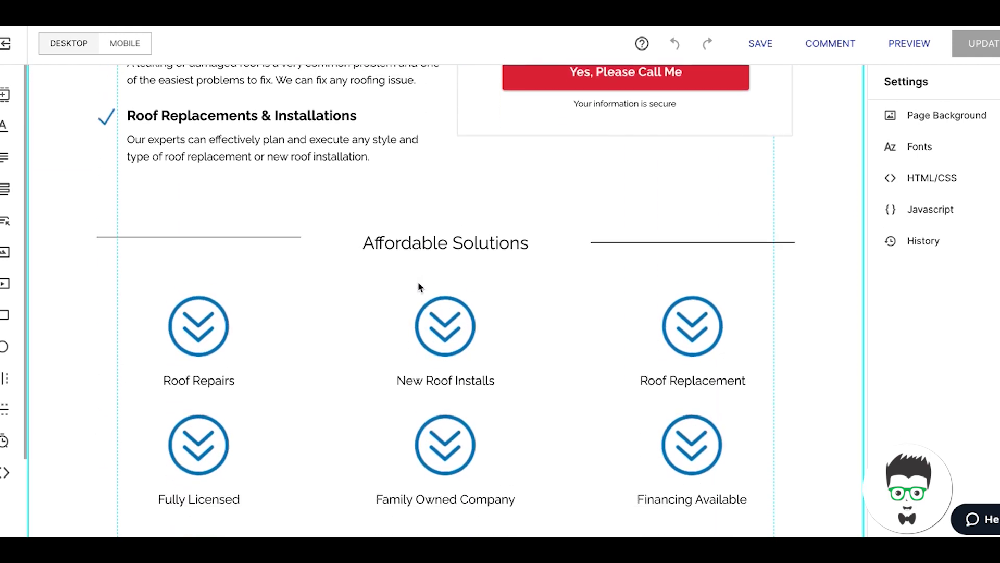
scroll(418, 283, "up", 2)
scroll(418, 285, "up", 4)
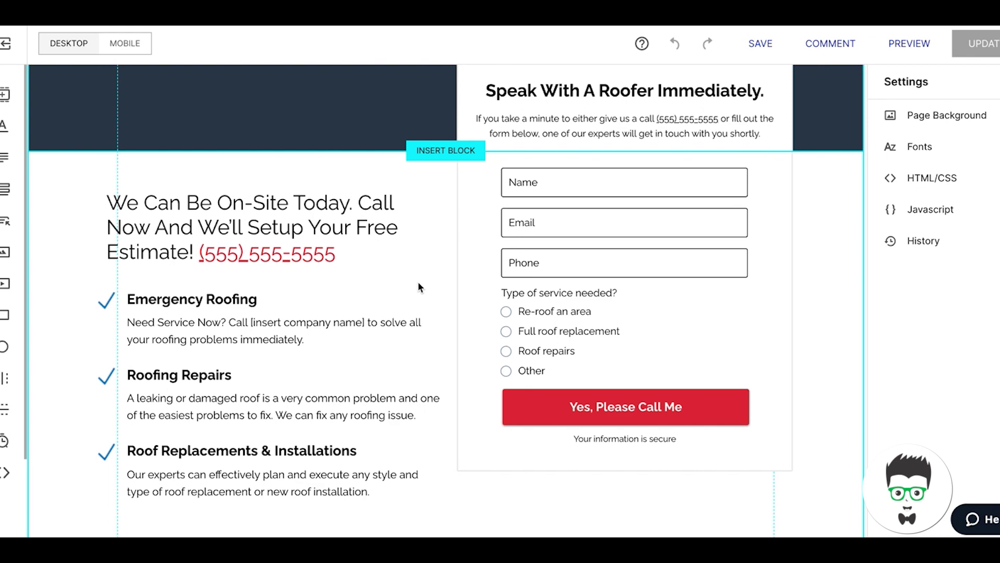
scroll(418, 285, "down", 1)
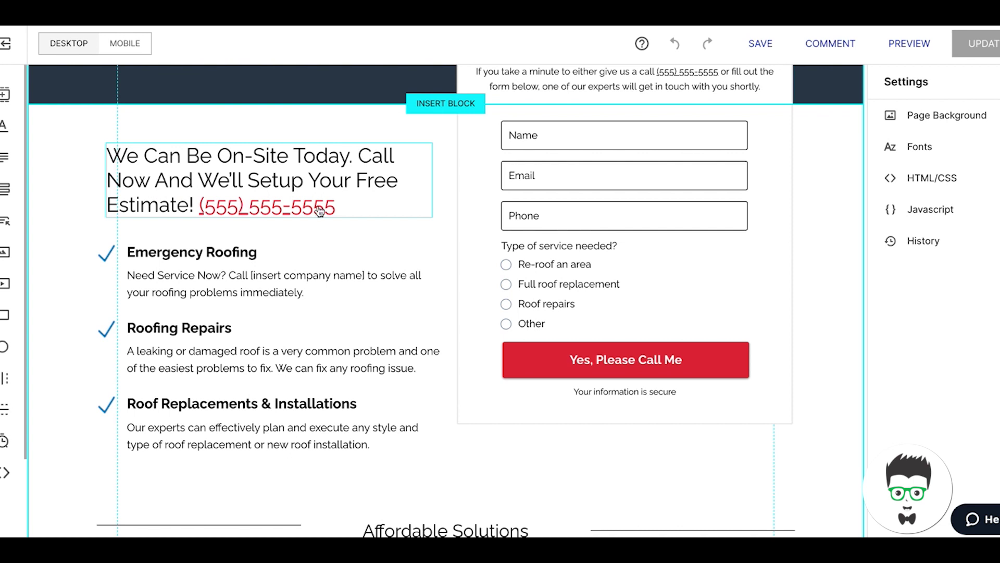
scroll(376, 217, "down", 1)
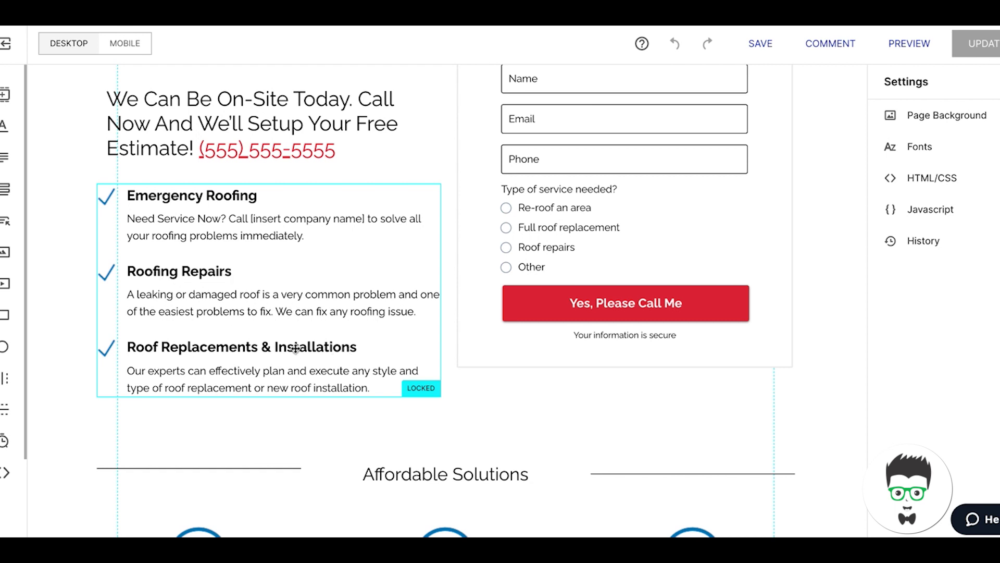
scroll(296, 349, "down", 1)
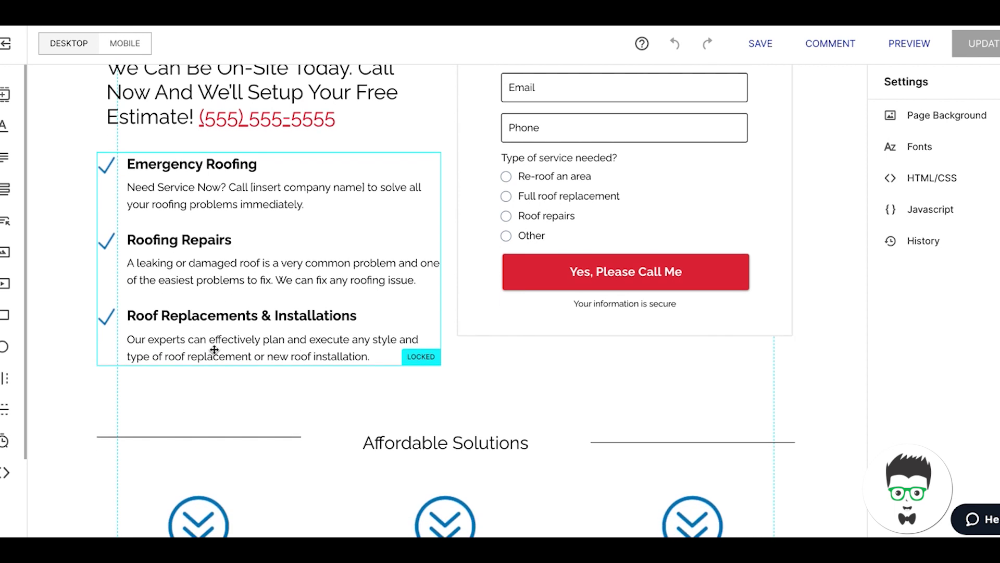
scroll(420, 326, "down", 1)
scroll(364, 311, "down", 1)
scroll(365, 312, "down", 3)
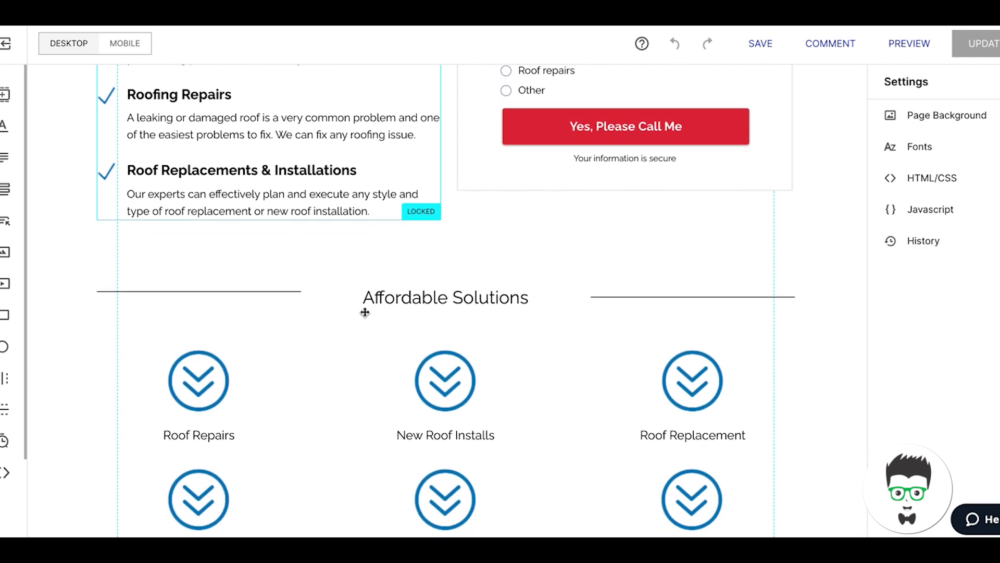
scroll(186, 158, "up", 3)
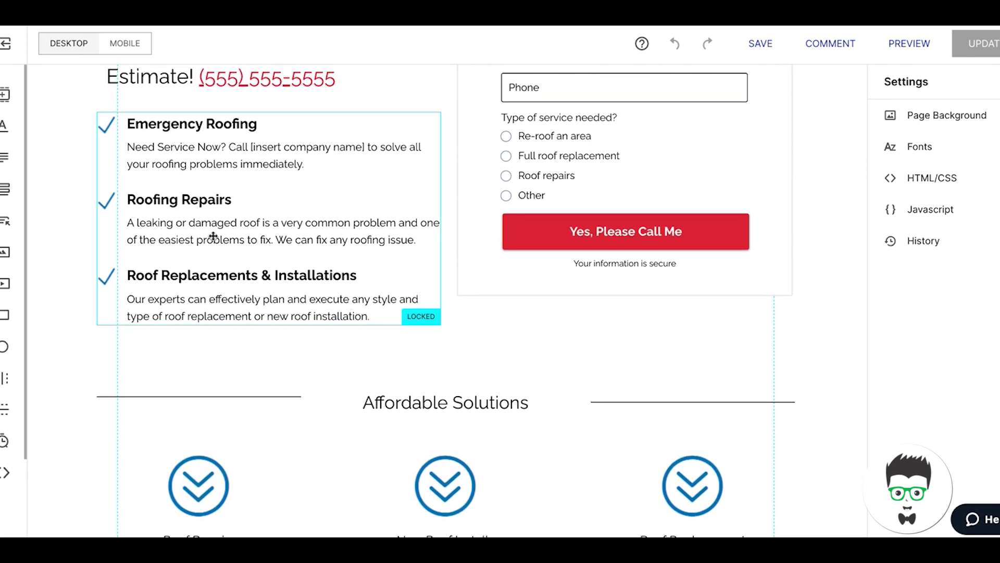
scroll(318, 271, "down", 8)
- Scroll past the form to the Affordable Solutions icons and the Areas We Service text
scroll(314, 272, "down", 1)
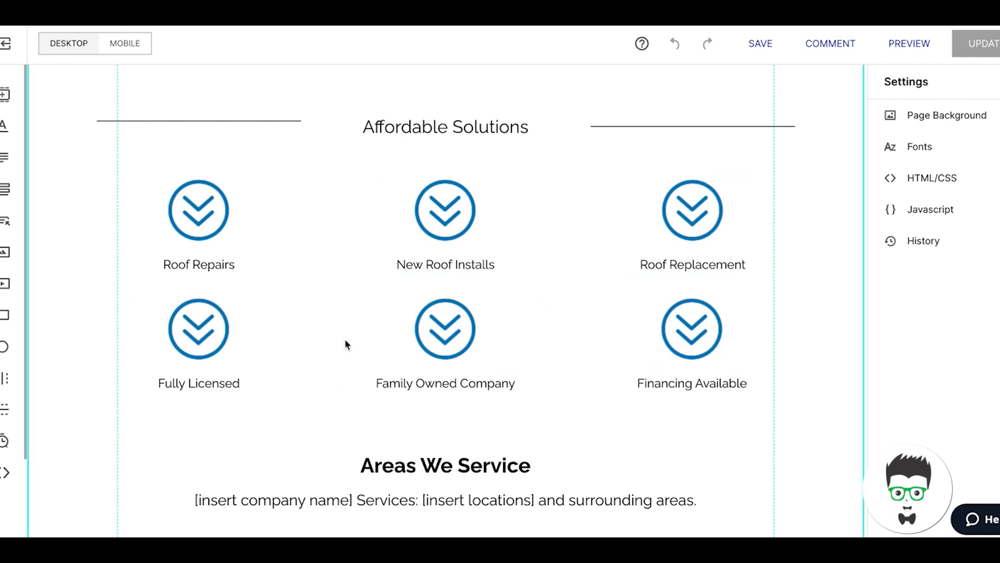
scroll(346, 344, "down", 1)
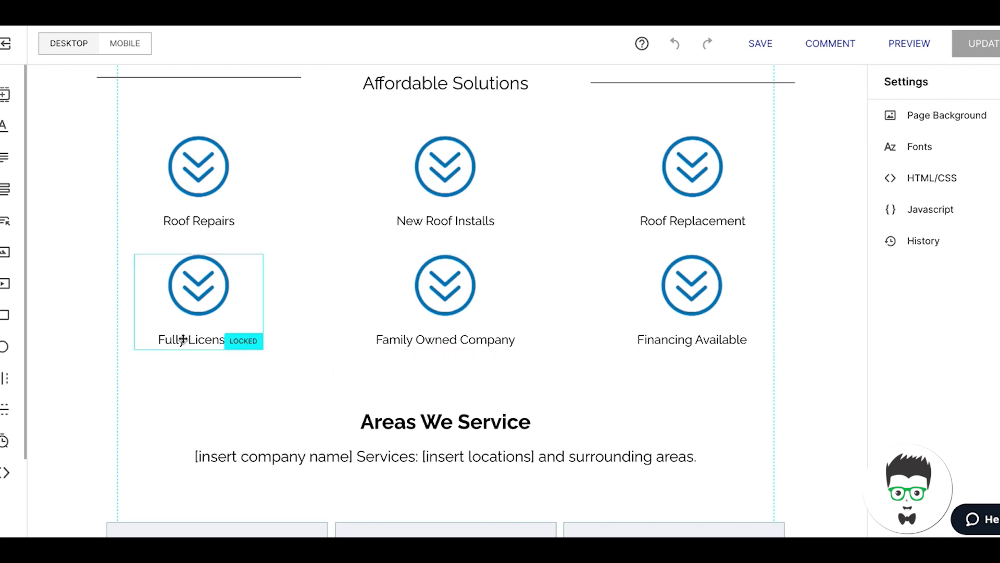
scroll(253, 386, "down", 3)
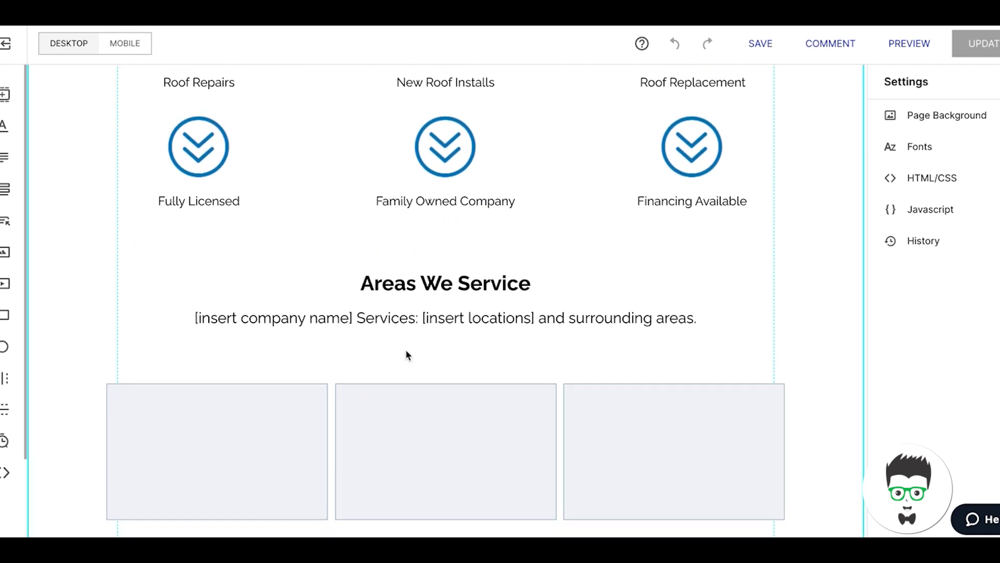
- Scroll to the three empty image boxes, with Client Testimonials below them
scroll(408, 354, "down", 2)
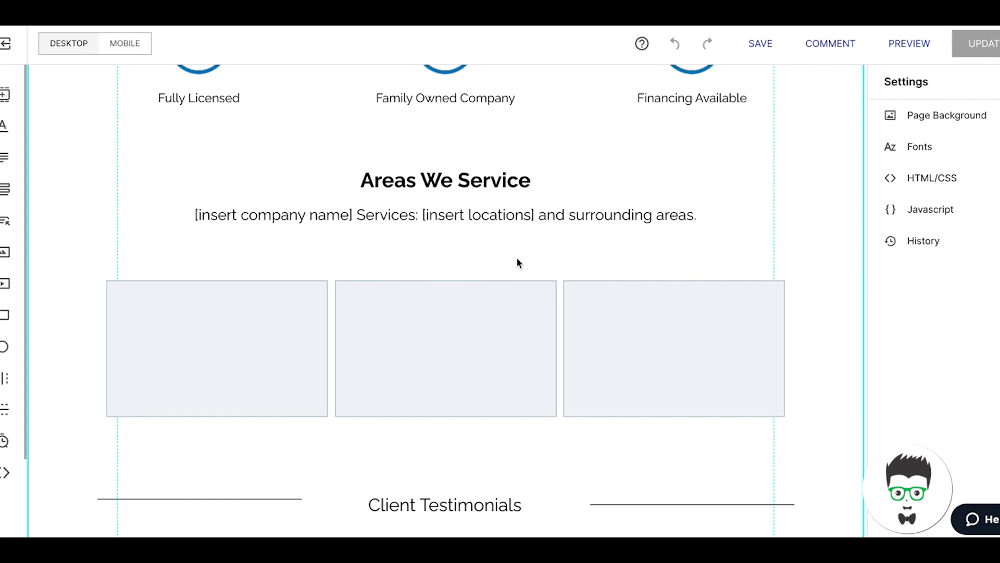
scroll(517, 259, "down", 1)
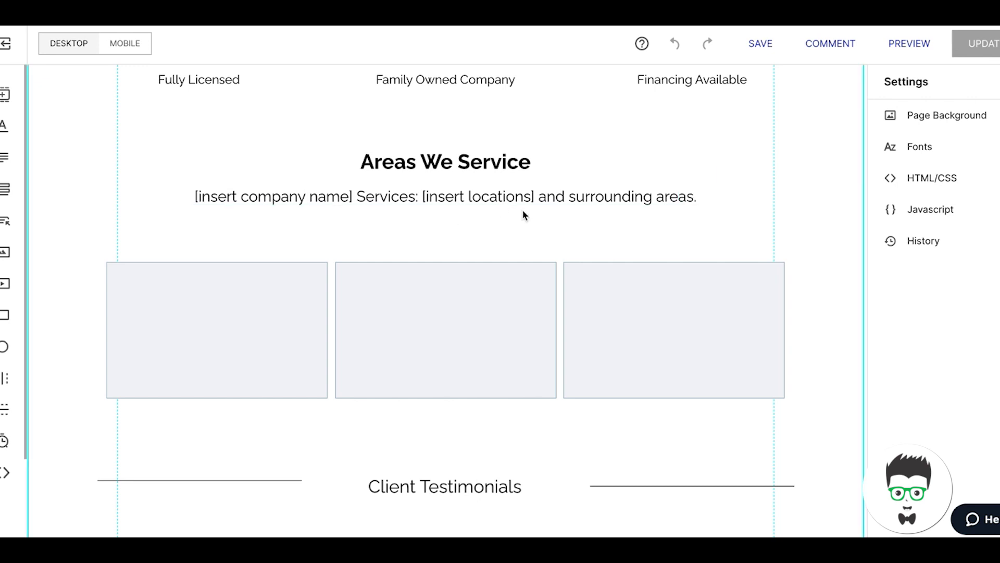
scroll(523, 214, "down", 1)
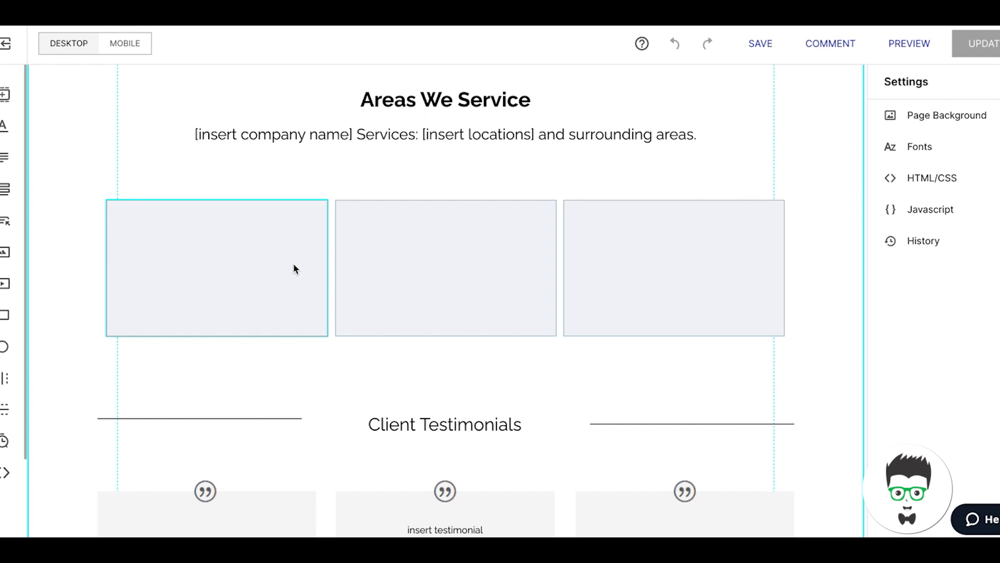
scroll(294, 266, "down", 1)
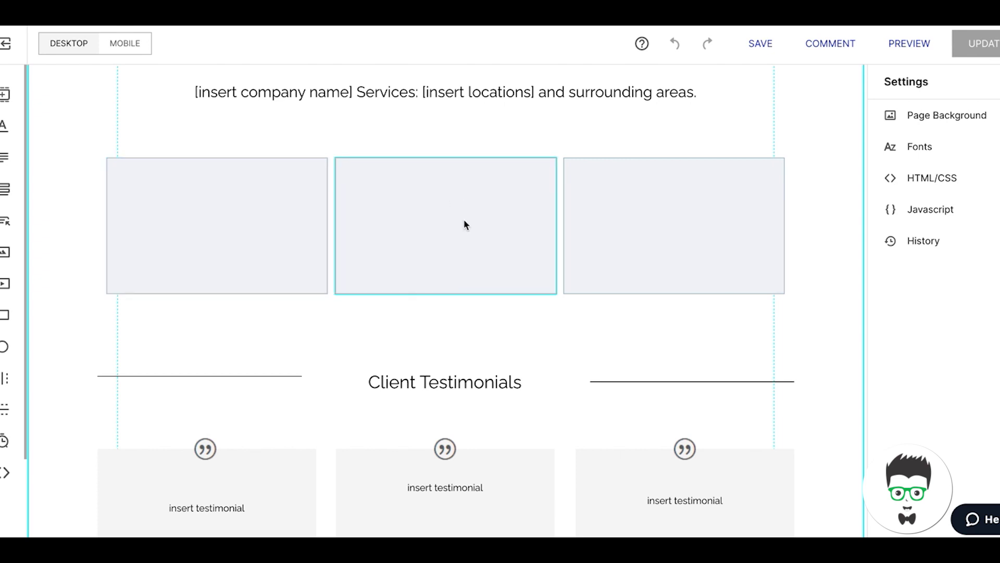
scroll(625, 198, "down", 3)
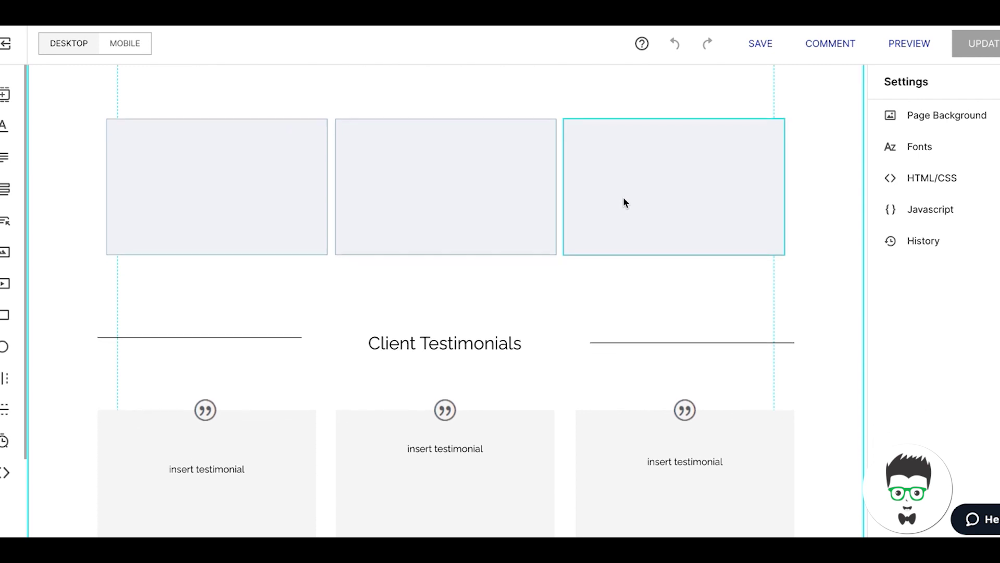
- Scroll to the three 'insert testimonial' cards above the PRECISION ROOF SERVICES call banner
scroll(624, 202, "down", 2)
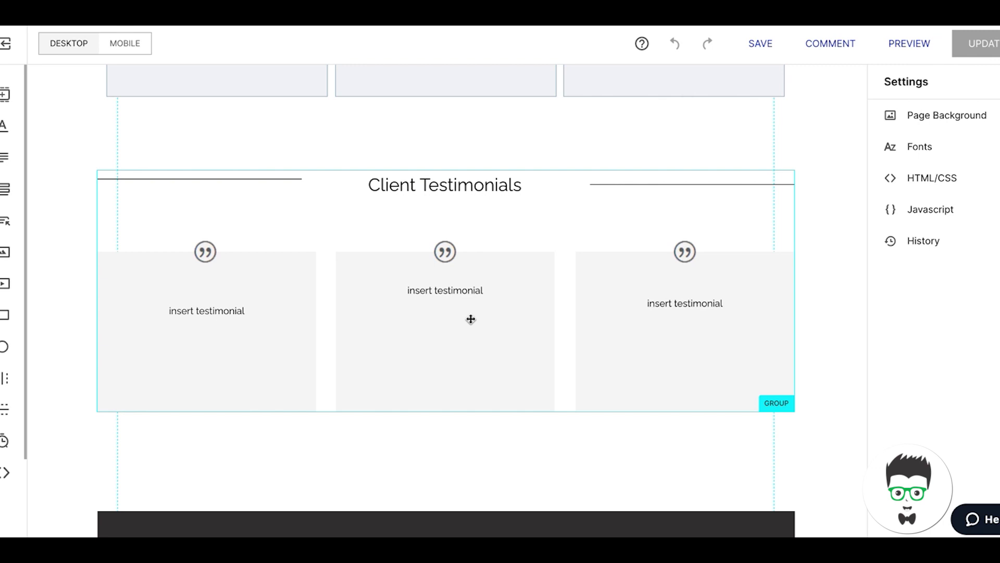
scroll(560, 259, "down", 2)
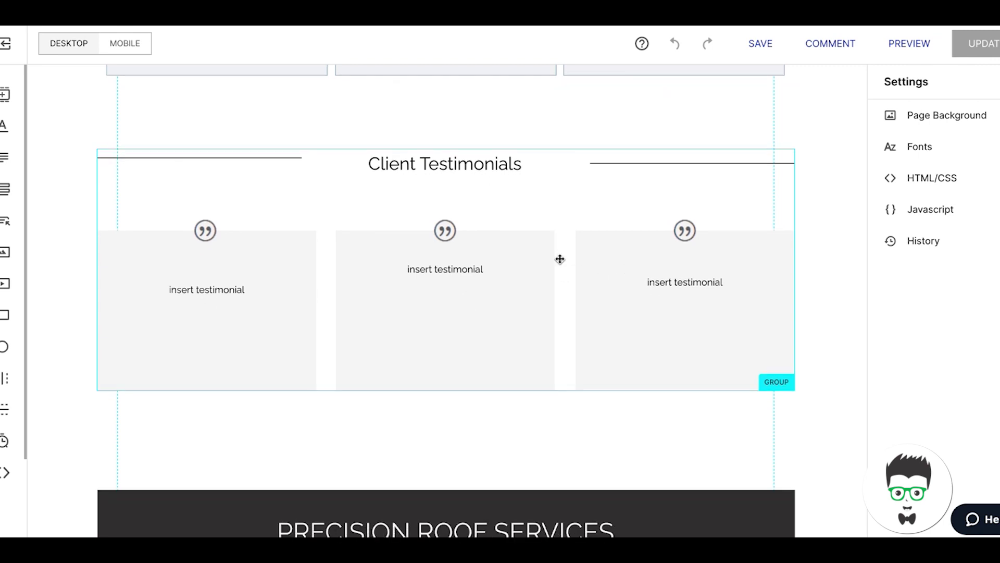
scroll(560, 259, "down", 1)
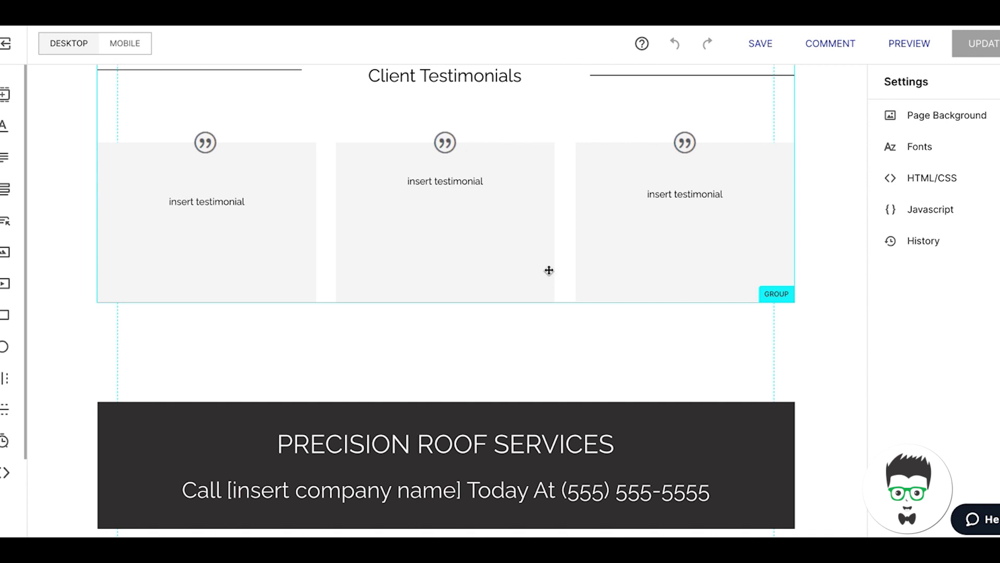
- Scroll down to the footer line, then back up toward the service icons
scroll(590, 320, "down", 2)
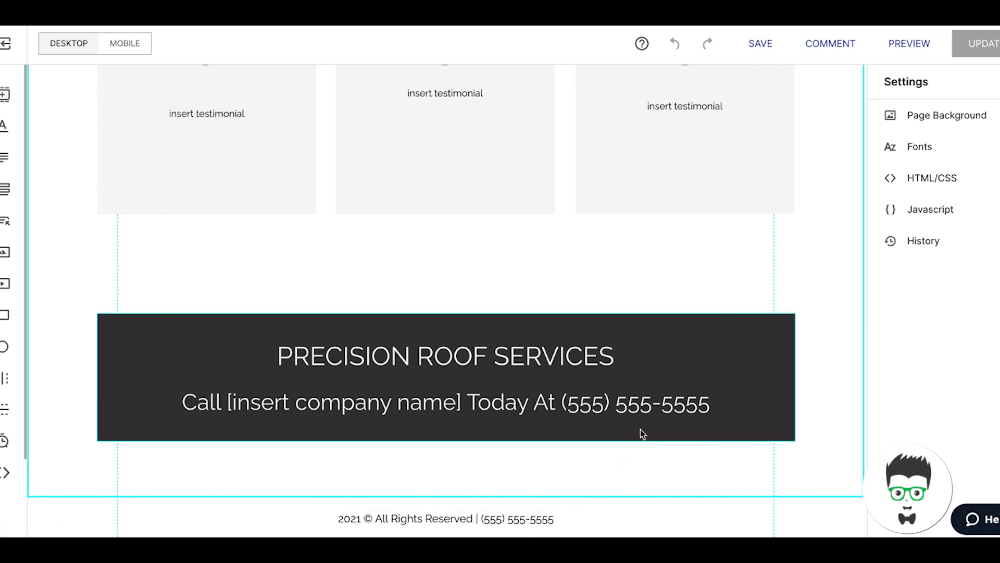
scroll(487, 346, "up", 1)
scroll(487, 346, "up", 8)
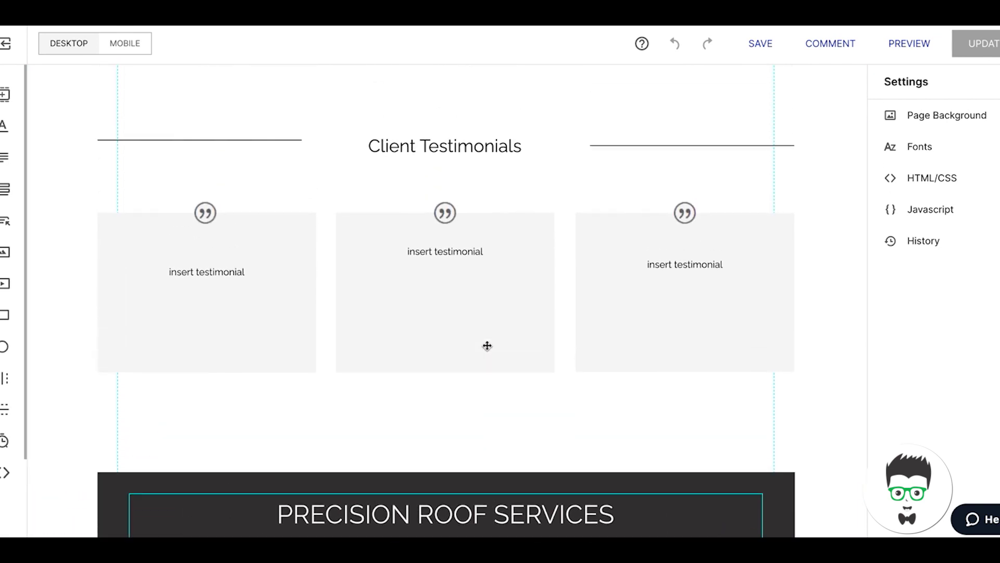
- Switch the editor from desktop to the MOBILE layout
scroll(488, 347, "up", 10)
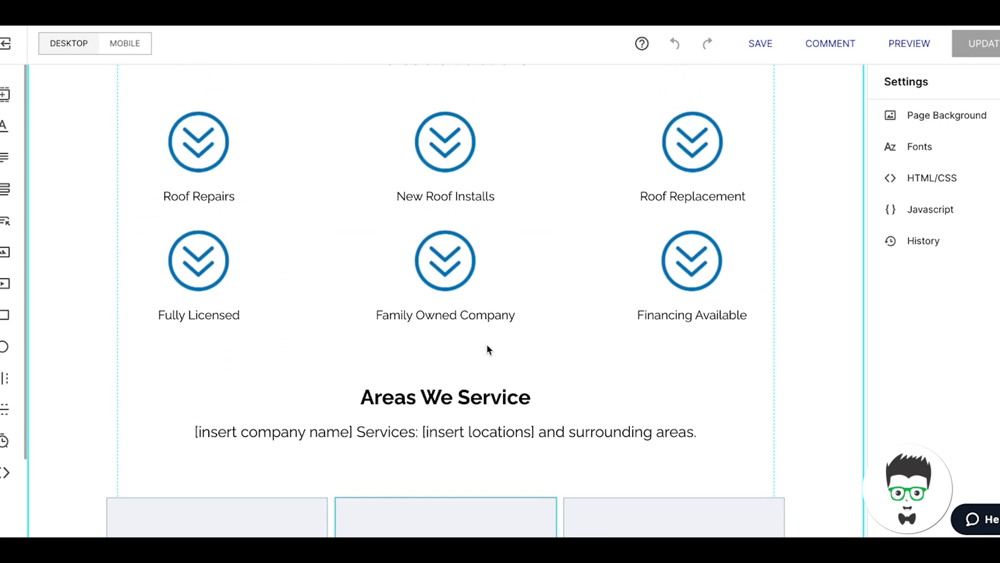
scroll(487, 345, "up", 5)
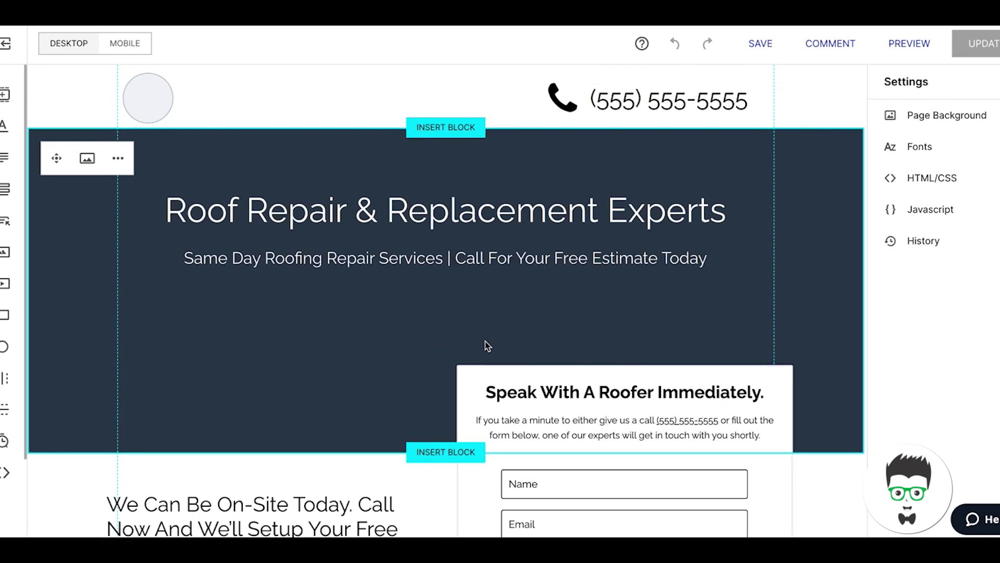
mouse_move(138, 48)
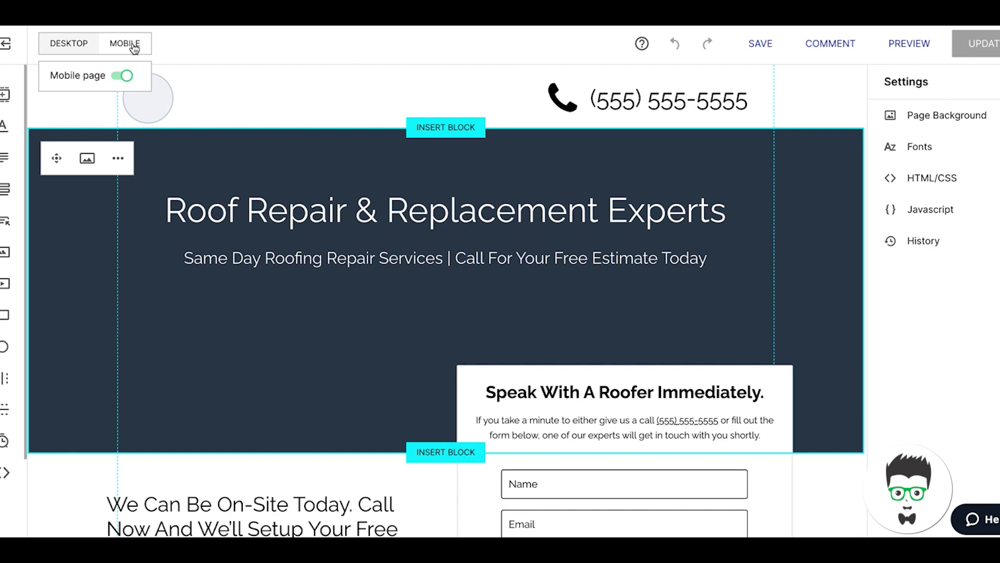
left_click(134, 46)
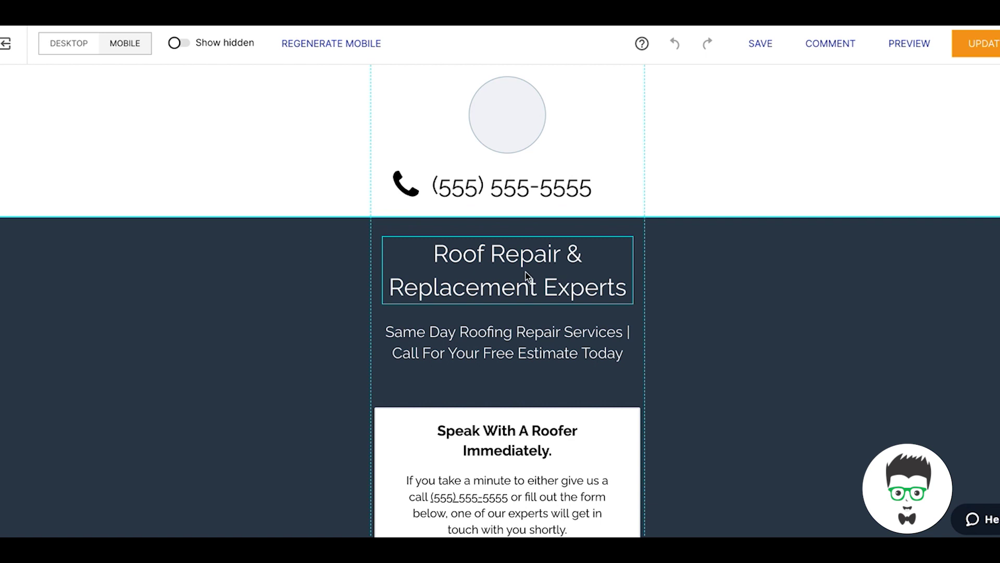
- Scroll through the mobile hero text and stacked estimate form
scroll(589, 342, "down", 3)
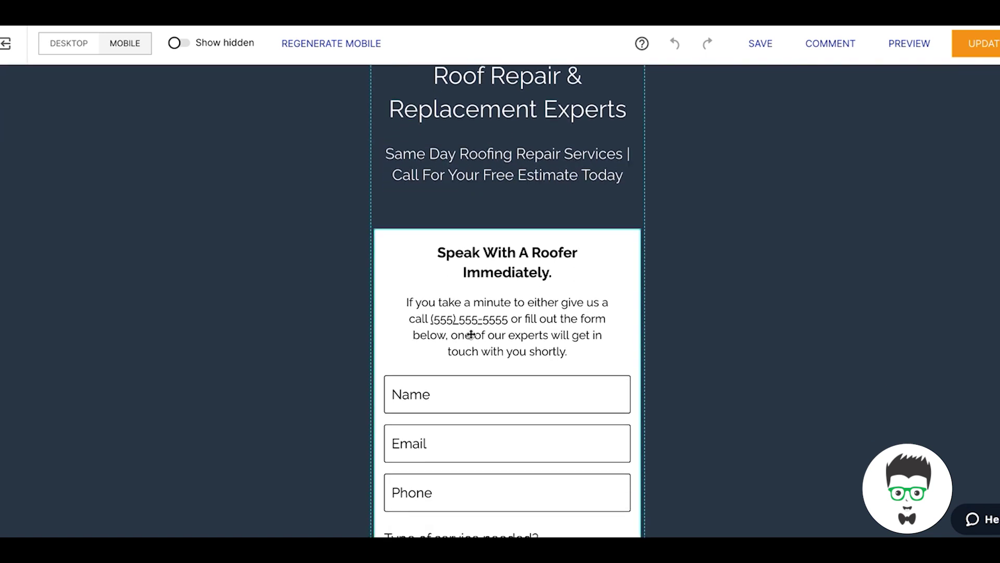
scroll(550, 378, "down", 2)
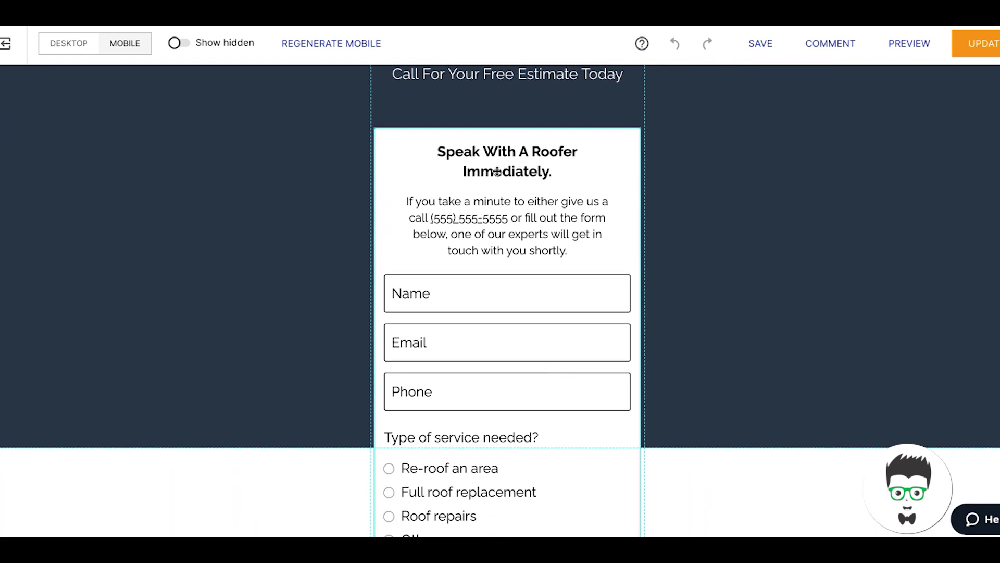
scroll(739, 239, "down", 6)
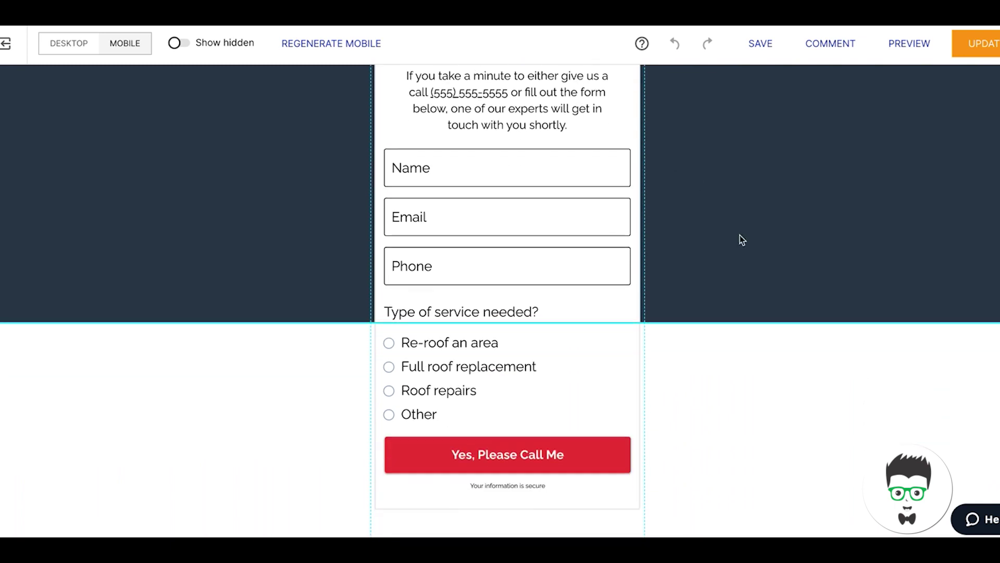
scroll(741, 239, "down", 3)
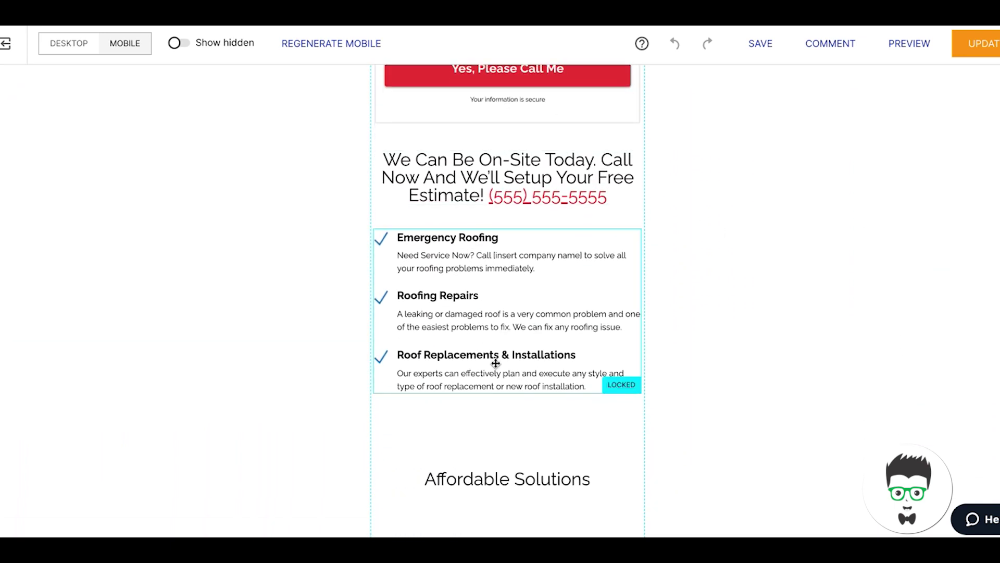
scroll(496, 362, "down", 1)
scroll(495, 363, "down", 11)
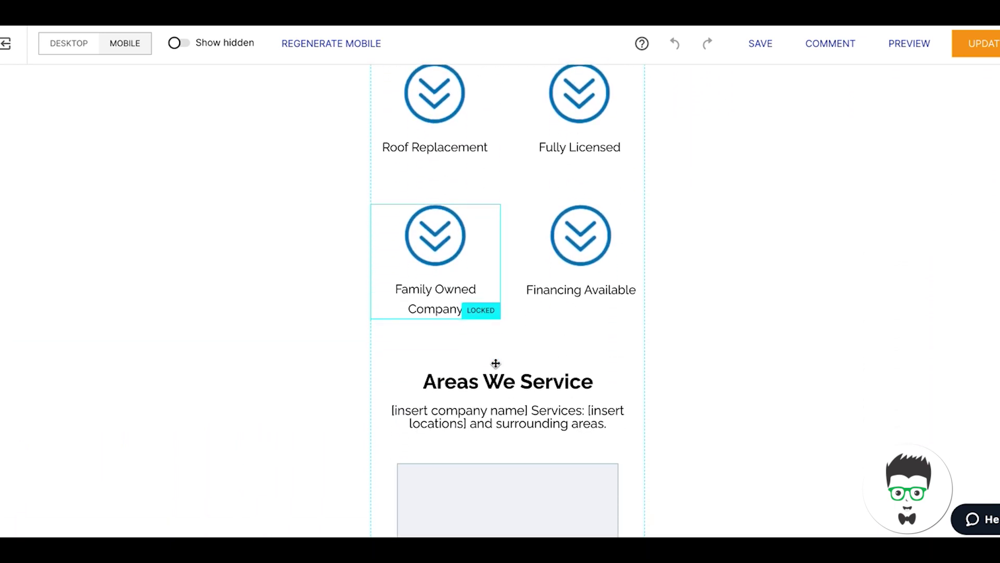
scroll(495, 363, "down", 1)
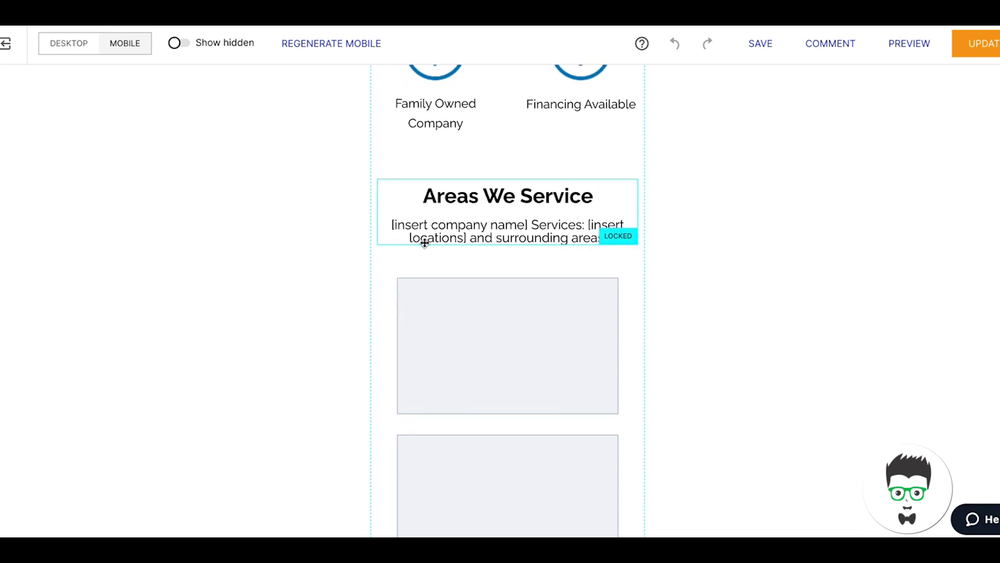
scroll(563, 256, "down", 3)
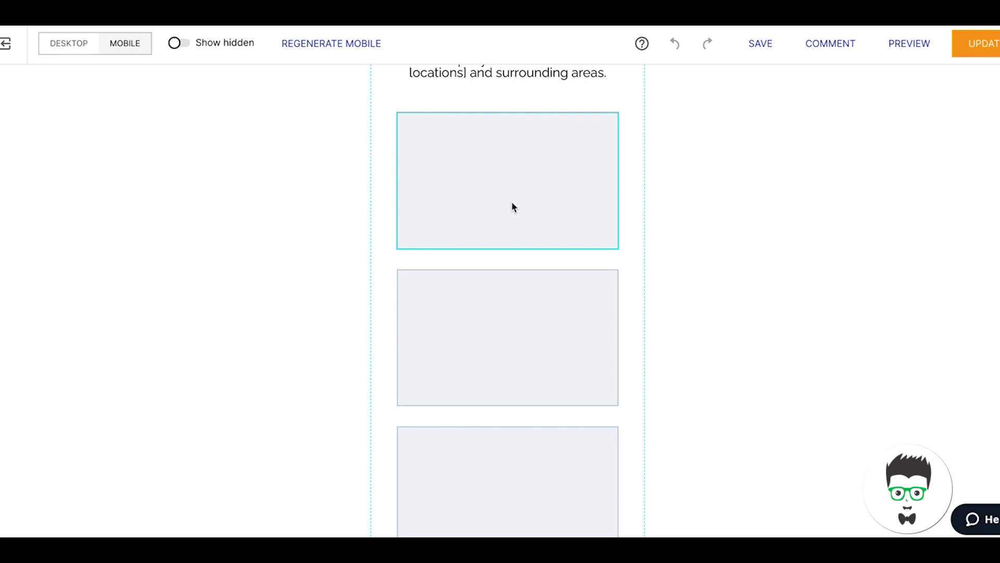
scroll(511, 205, "down", 3)
scroll(512, 205, "down", 6)
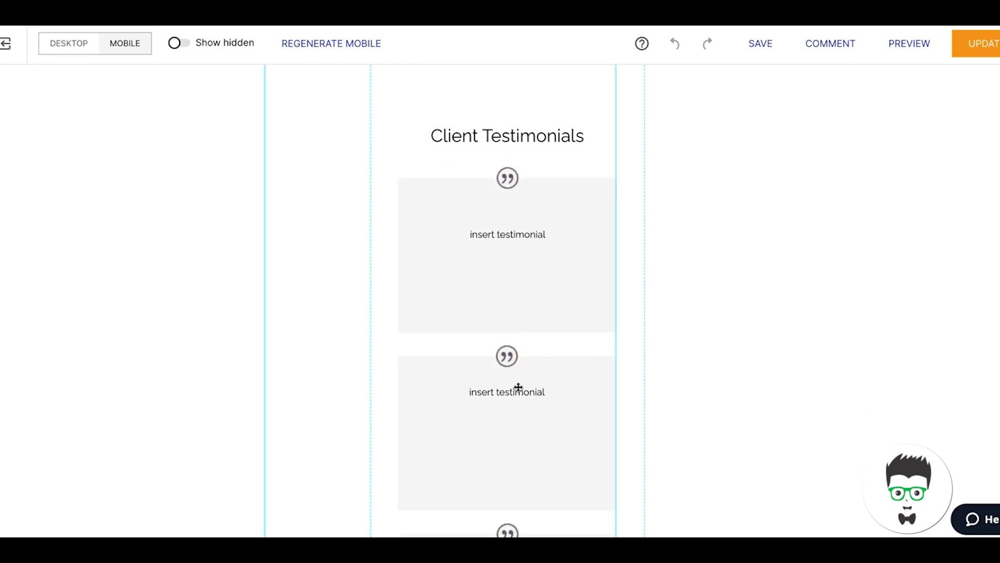
scroll(519, 387, "down", 3)
scroll(519, 392, "down", 2)
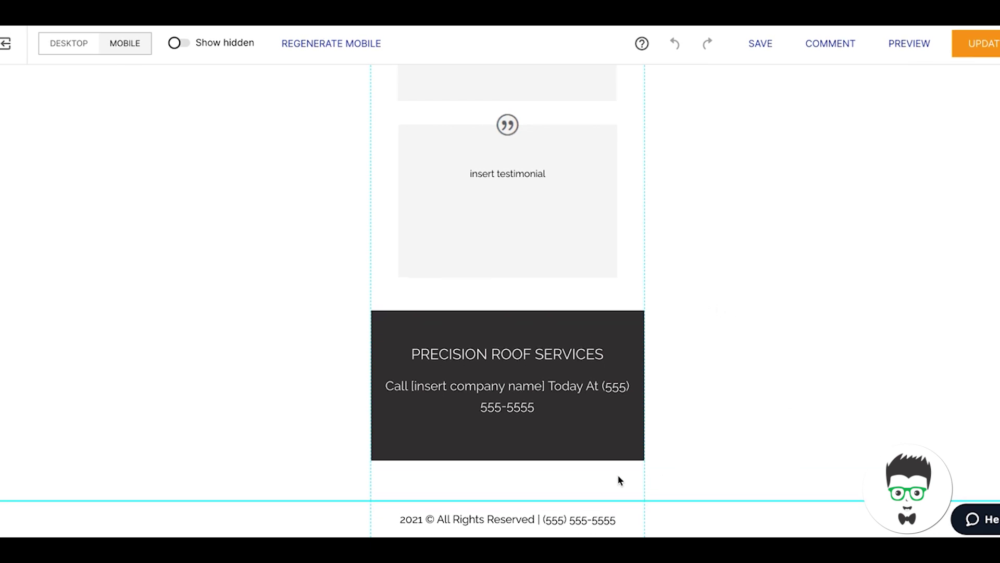
scroll(735, 328, "up", 5)
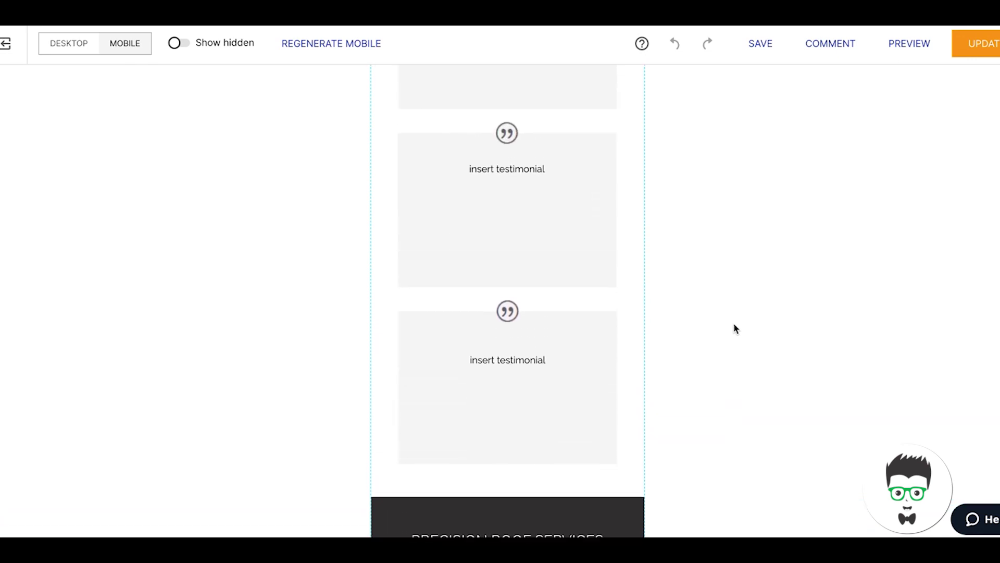
scroll(735, 327, "up", 10)
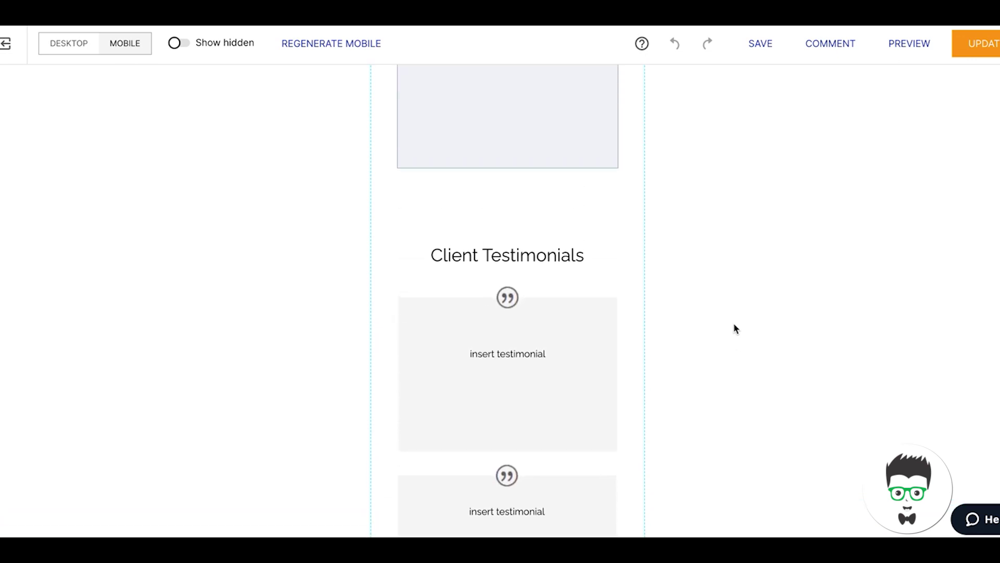
scroll(735, 327, "up", 10)
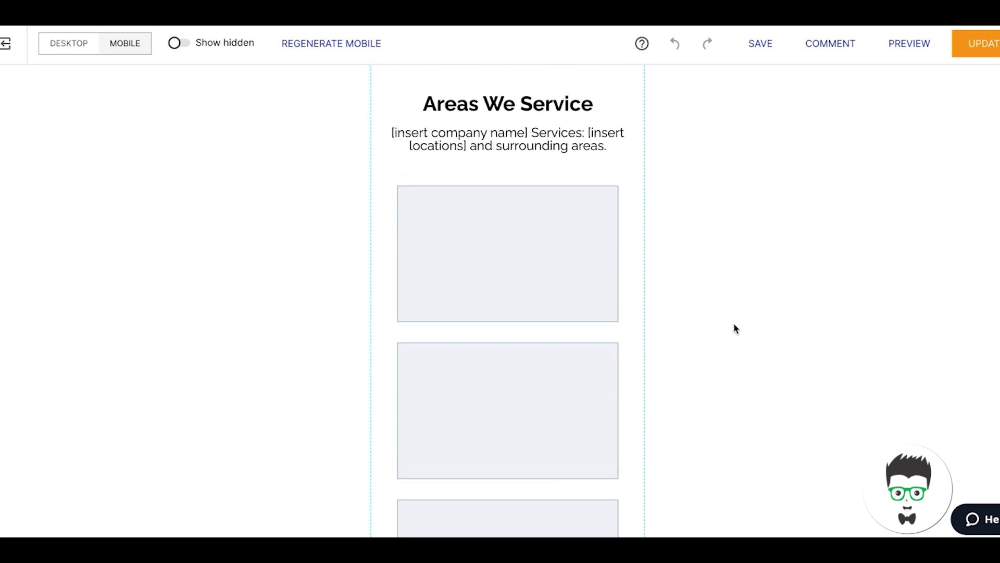
scroll(736, 328, "up", 8)
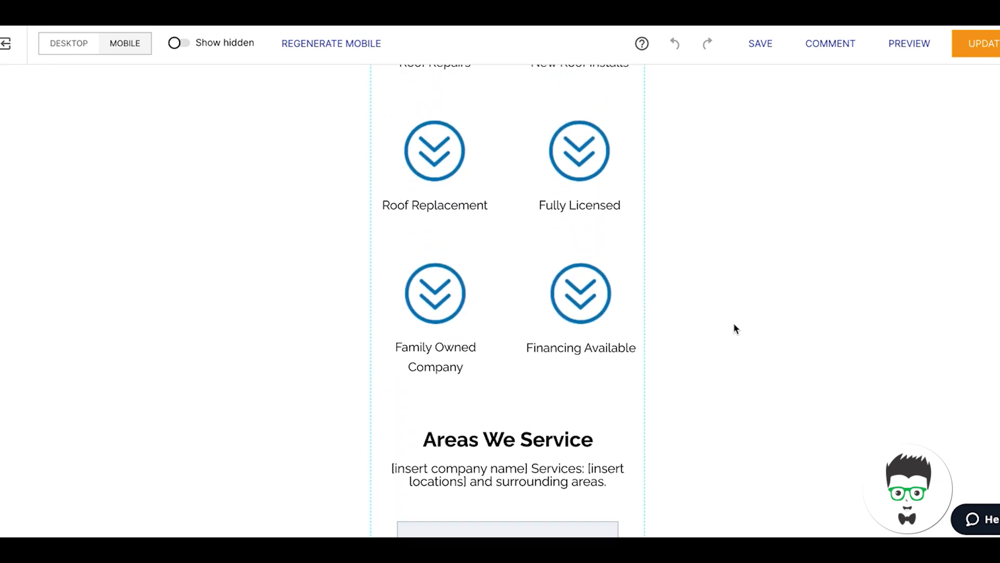
scroll(736, 328, "up", 12)
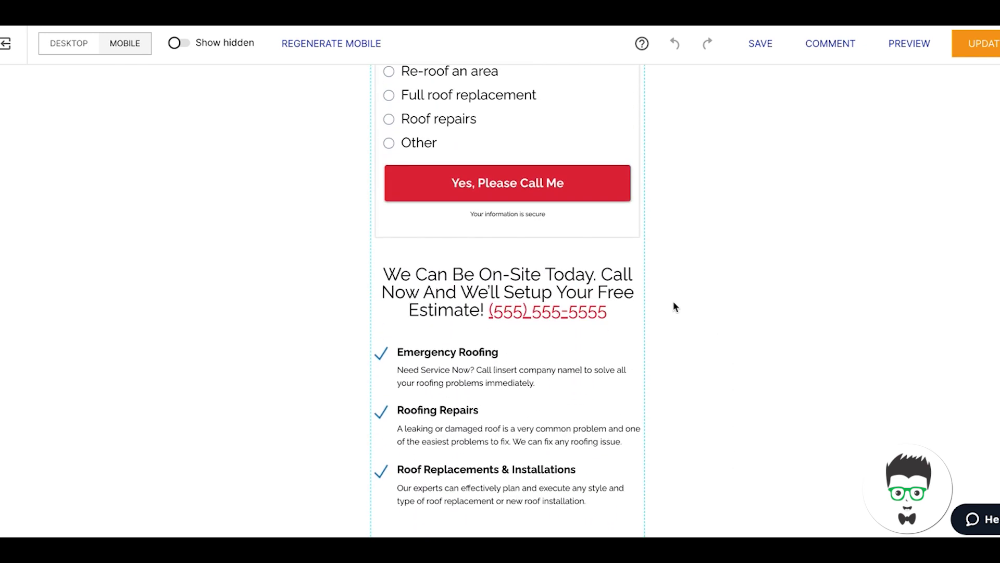
scroll(674, 306, "up", 15)
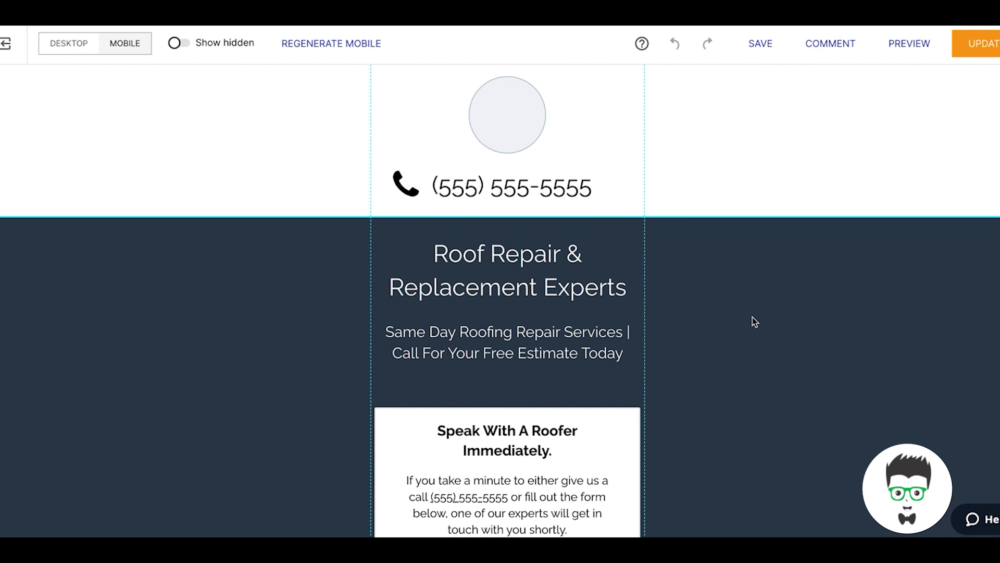
scroll(754, 322, "down", 2)
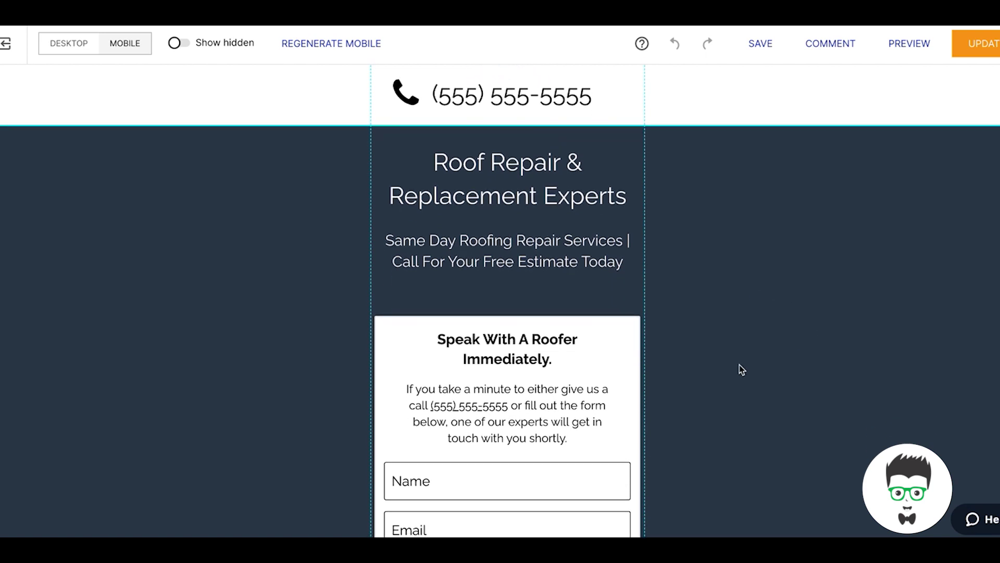
scroll(740, 365, "down", 5)
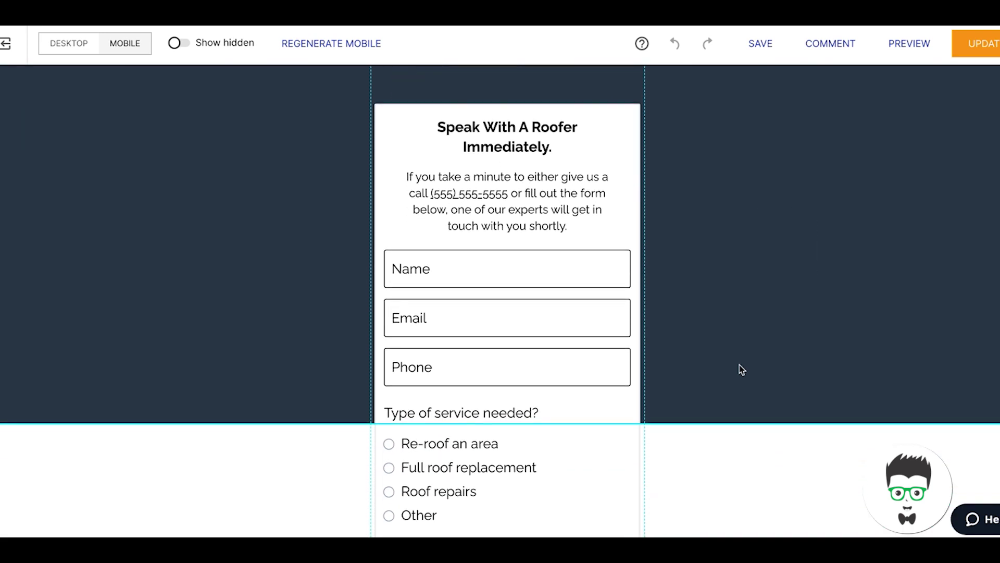
scroll(739, 364, "down", 4)
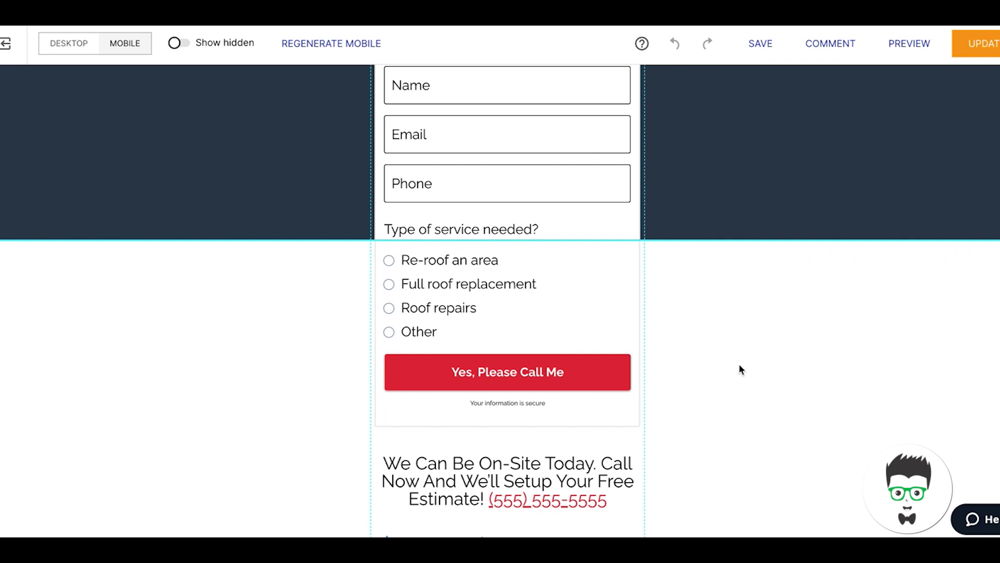
scroll(739, 364, "down", 2)
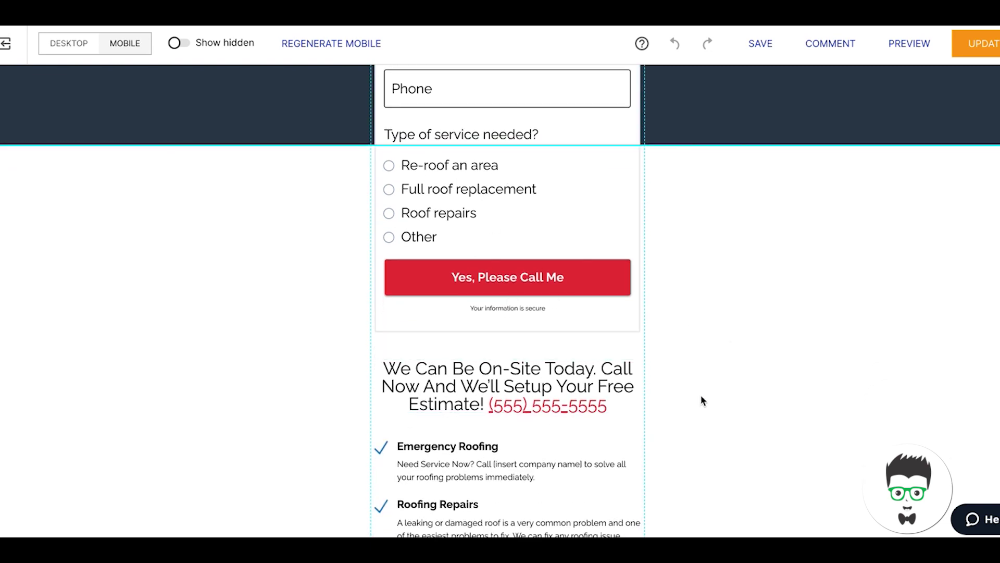
scroll(702, 395, "up", 10)
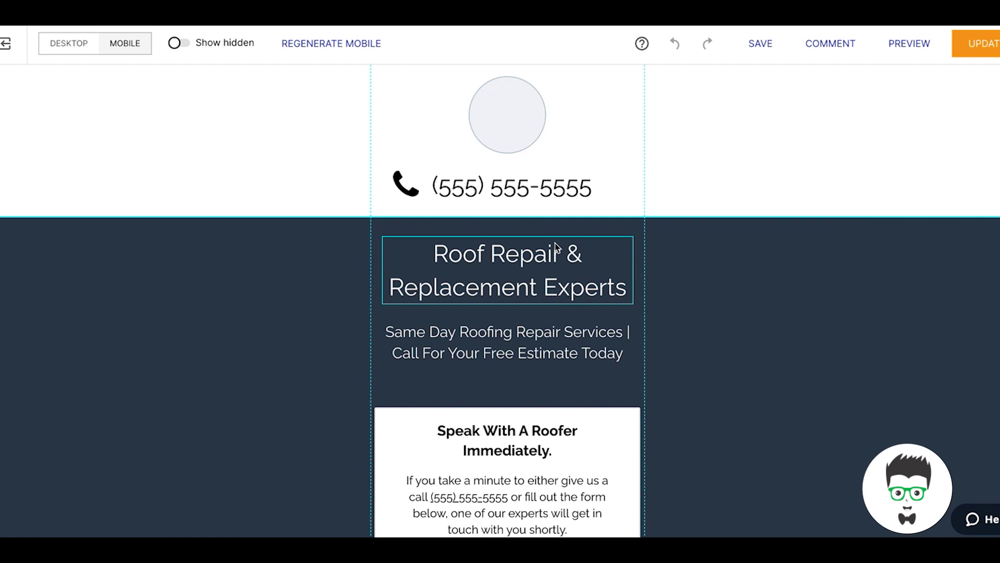
- Scroll the mobile page through Areas We Service and testimonials to the 2021 copyright footer
scroll(699, 390, "down", 4)
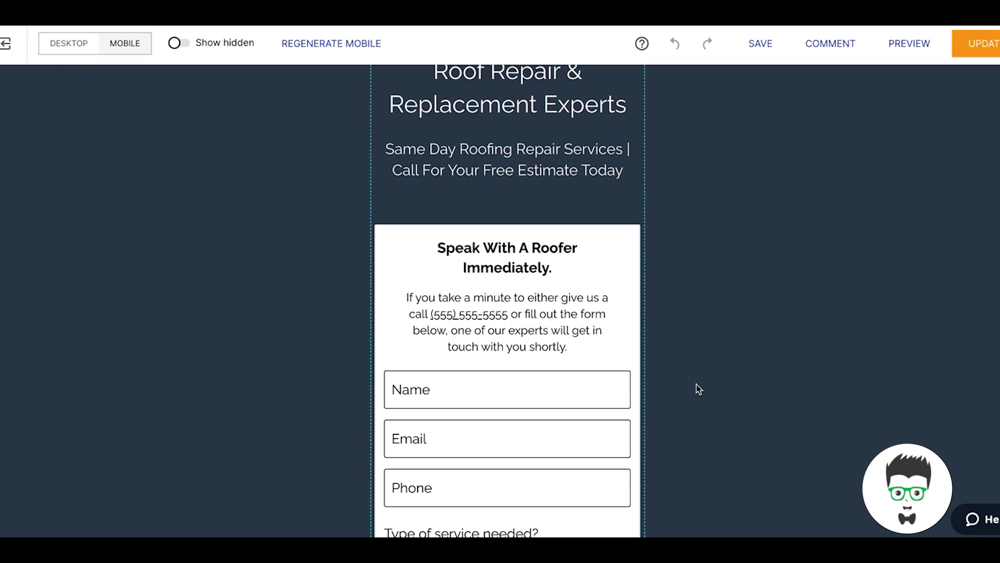
scroll(700, 390, "down", 12)
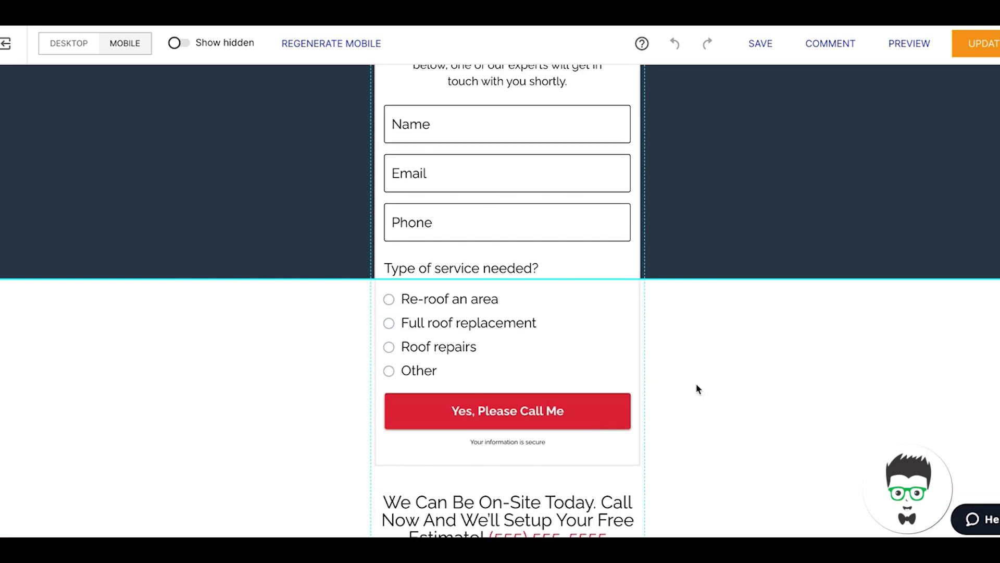
scroll(700, 389, "down", 4)
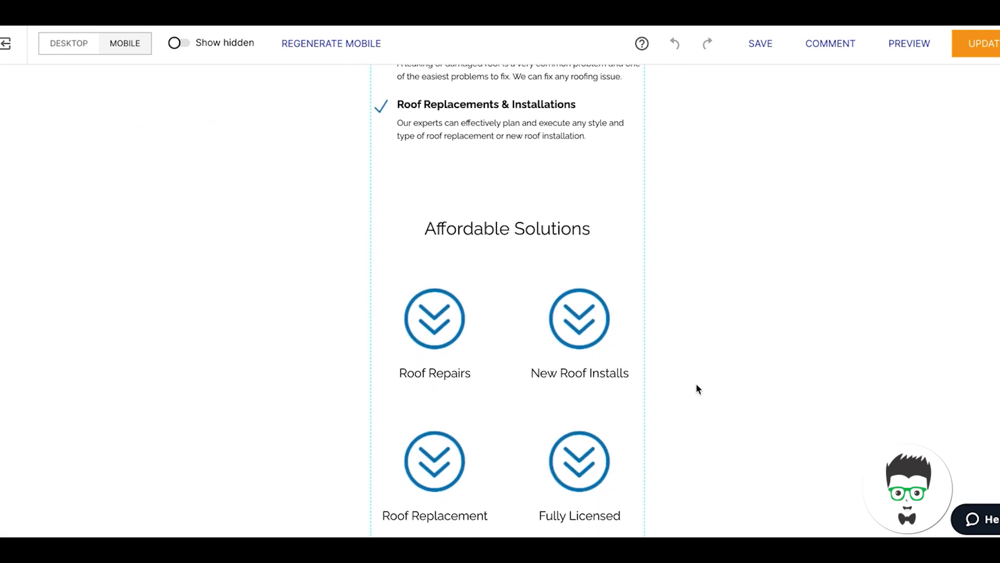
scroll(699, 389, "down", 10)
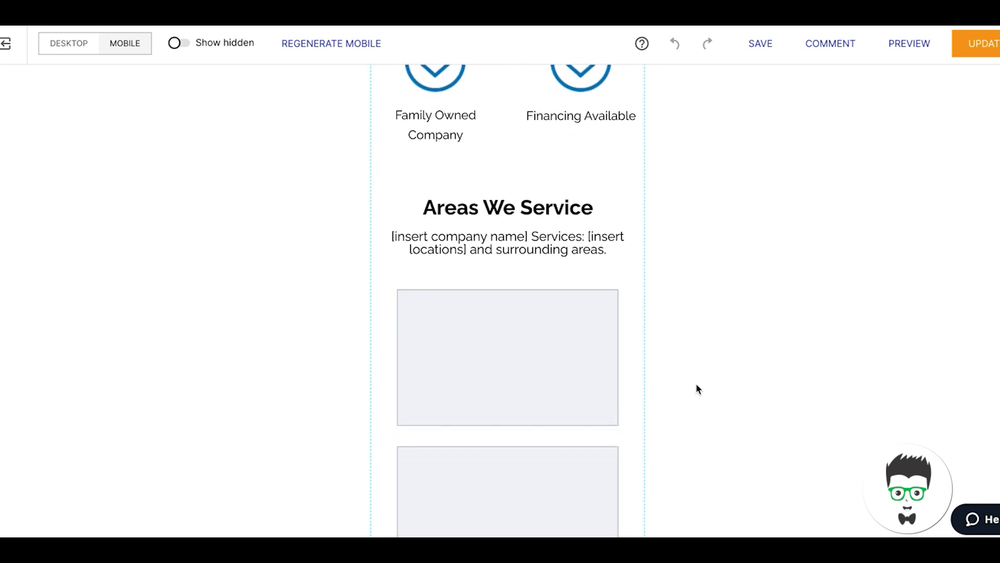
scroll(699, 389, "down", 8)
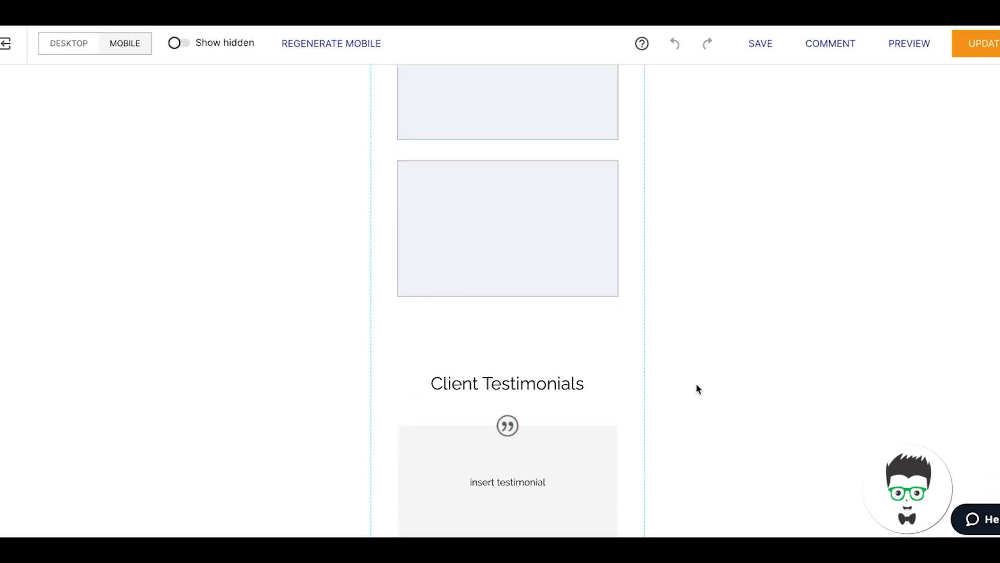
scroll(699, 389, "down", 12)
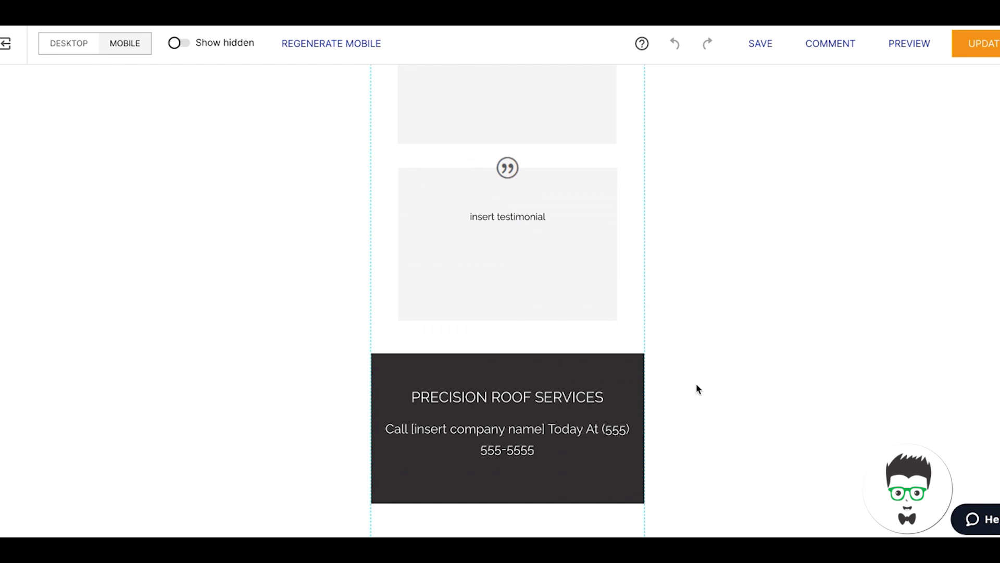
scroll(699, 389, "down", 1)
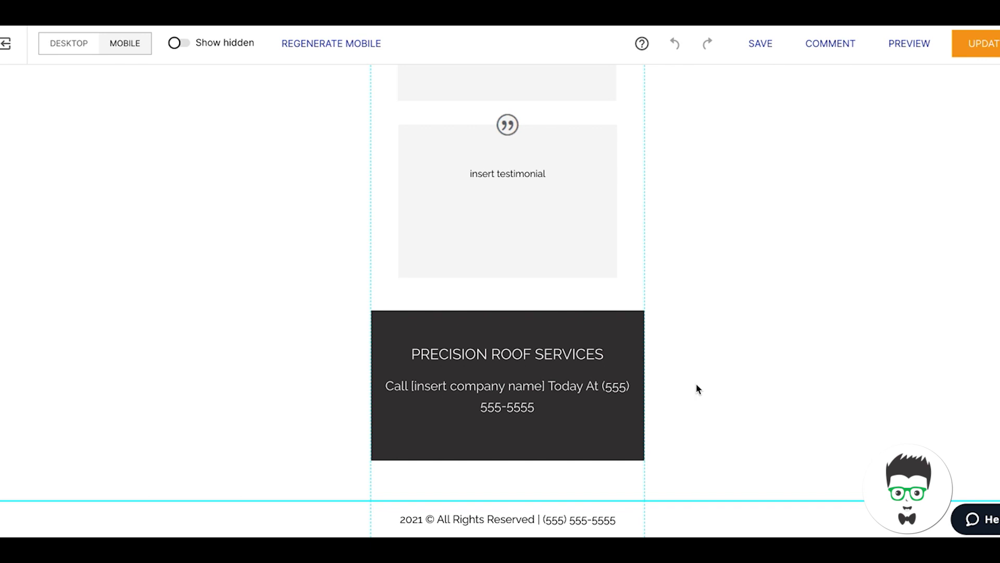
- Scroll the mobile page back up to the logo, call line and Roof Repair & Replacement Experts hero
scroll(698, 388, "up", 1)
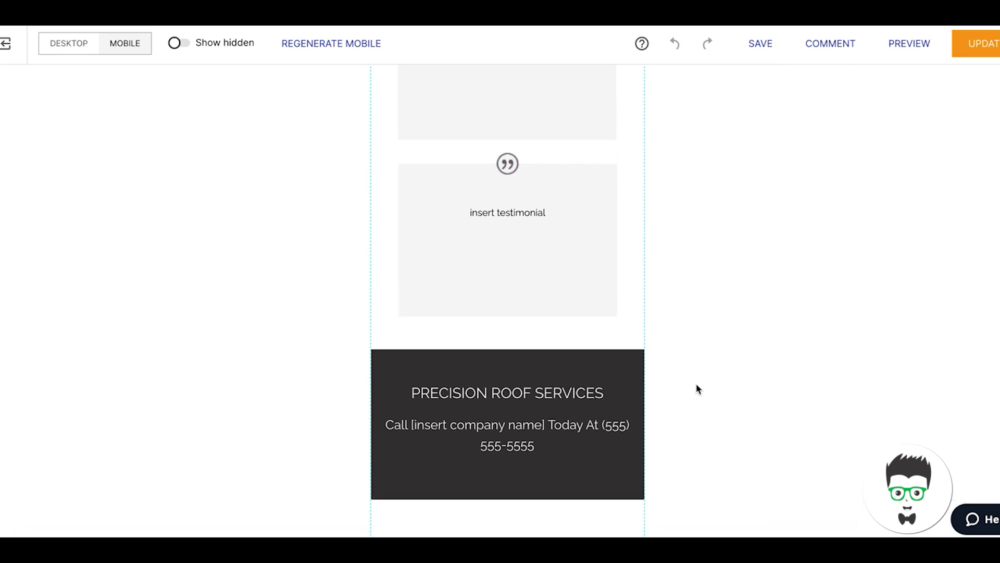
scroll(698, 389, "up", 6)
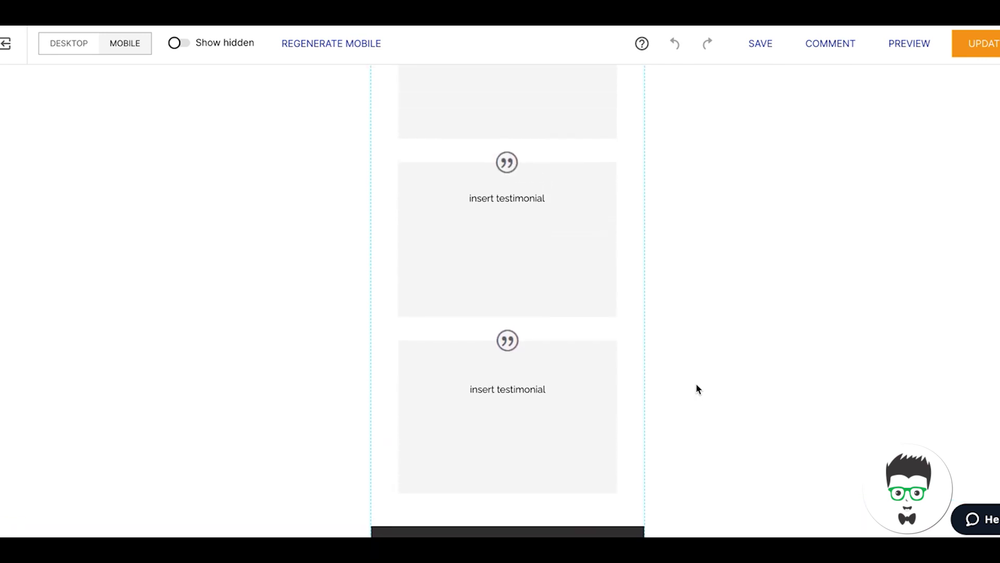
scroll(698, 389, "up", 5)
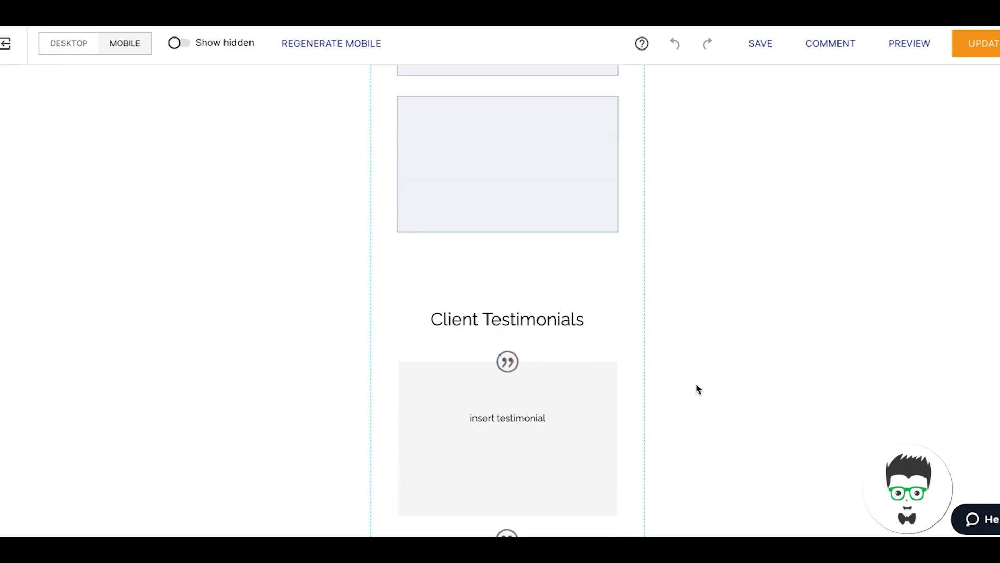
scroll(698, 388, "up", 7)
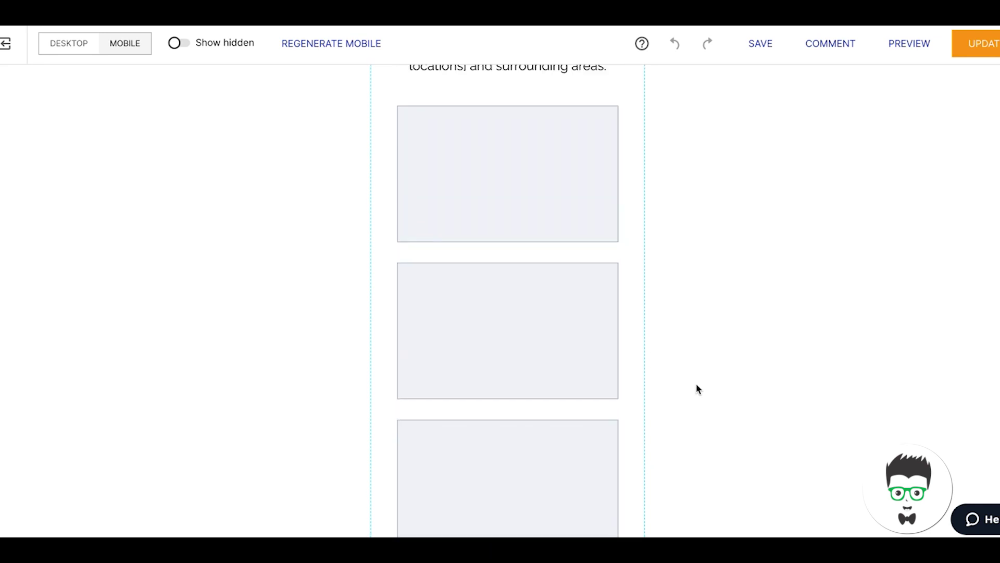
scroll(699, 389, "up", 5)
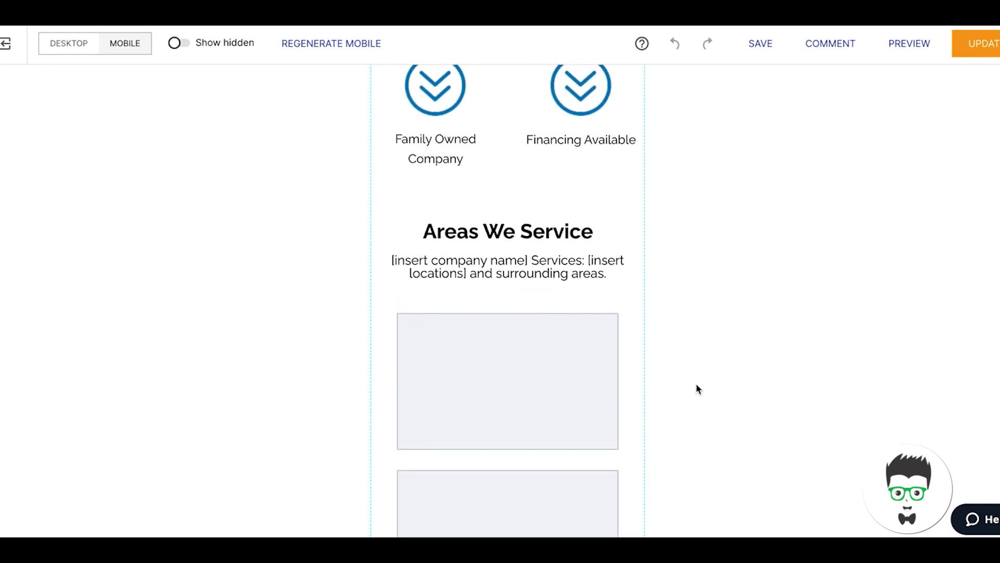
scroll(698, 389, "up", 10)
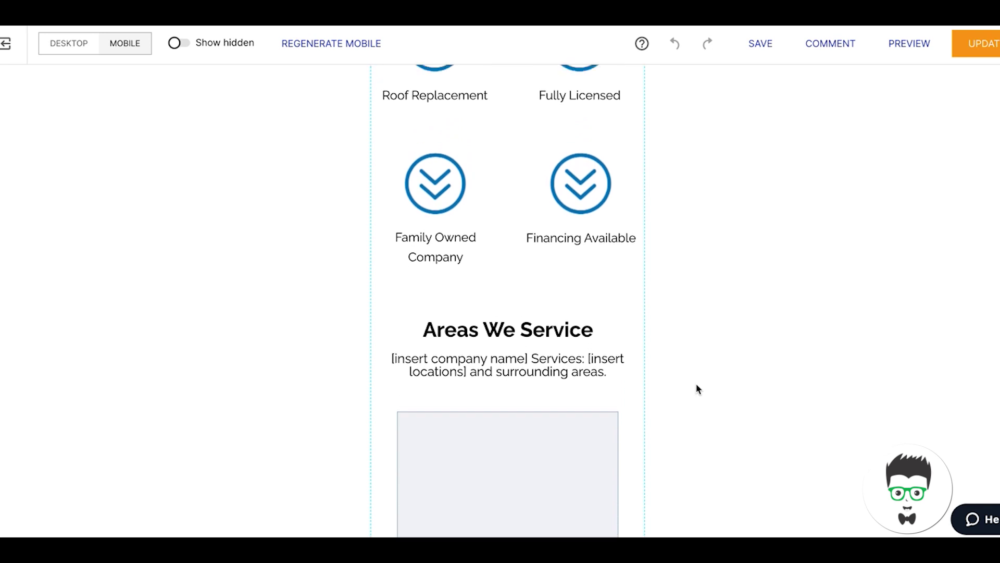
scroll(698, 389, "up", 3)
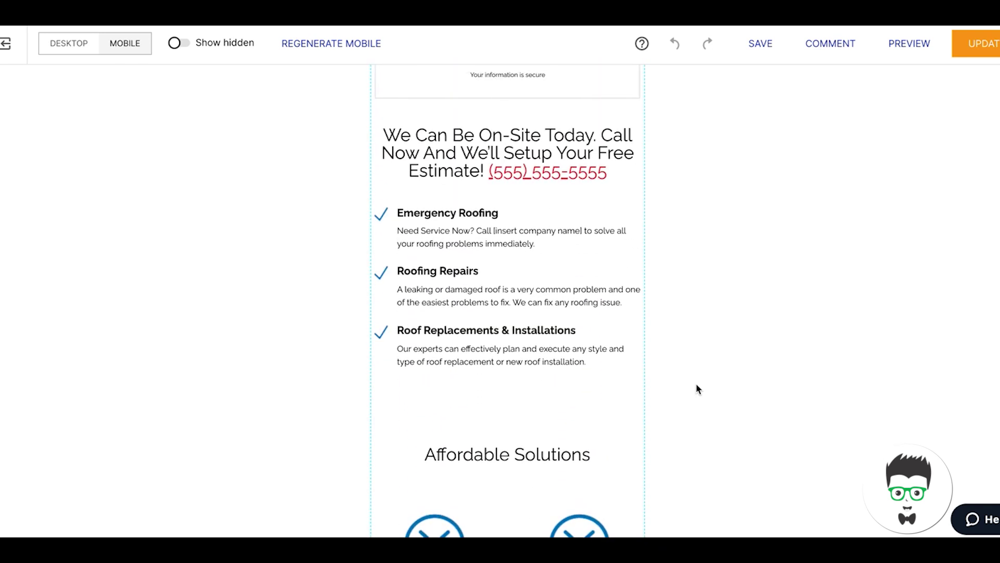
scroll(698, 389, "up", 12)
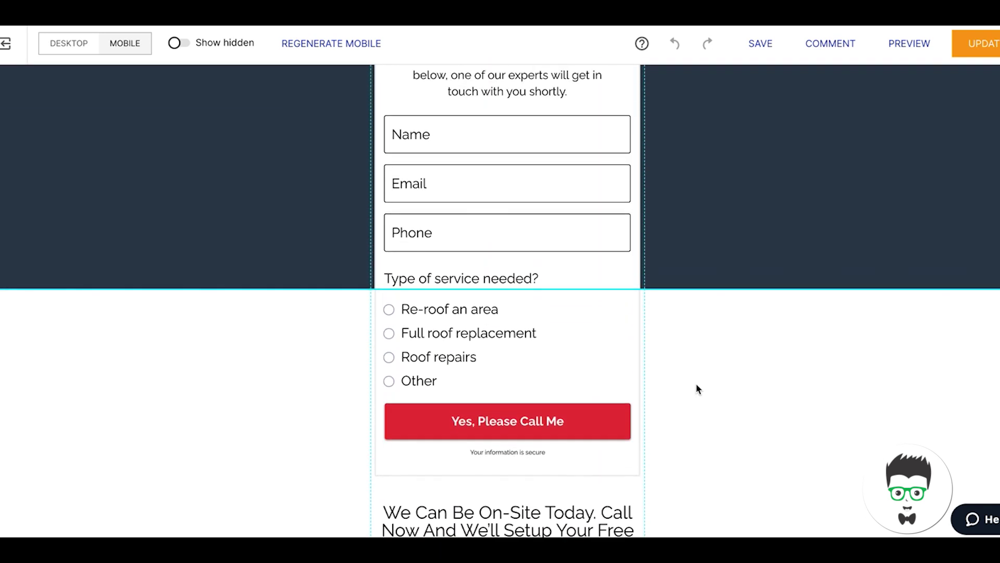
scroll(699, 389, "up", 3)
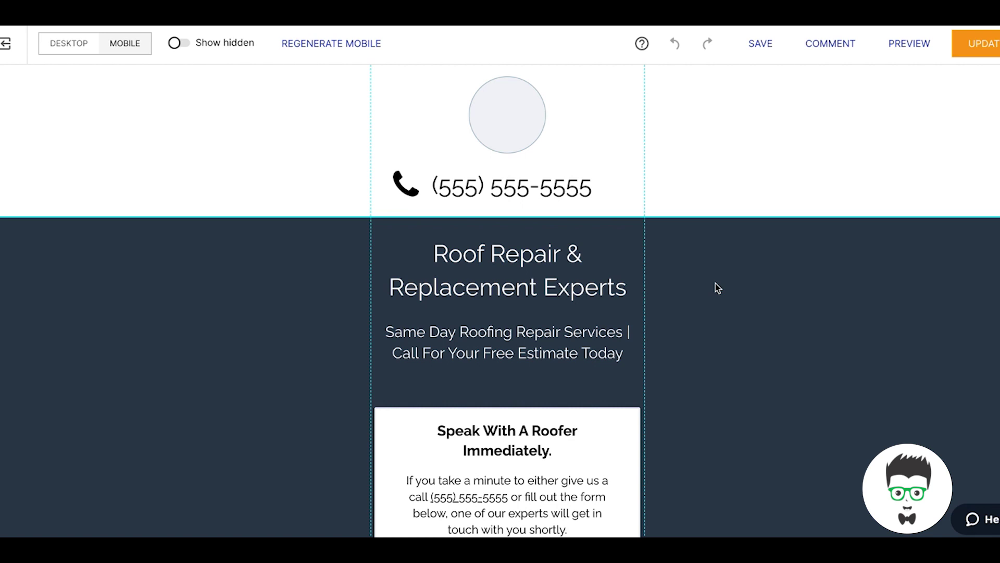
scroll(745, 341, "down", 4)
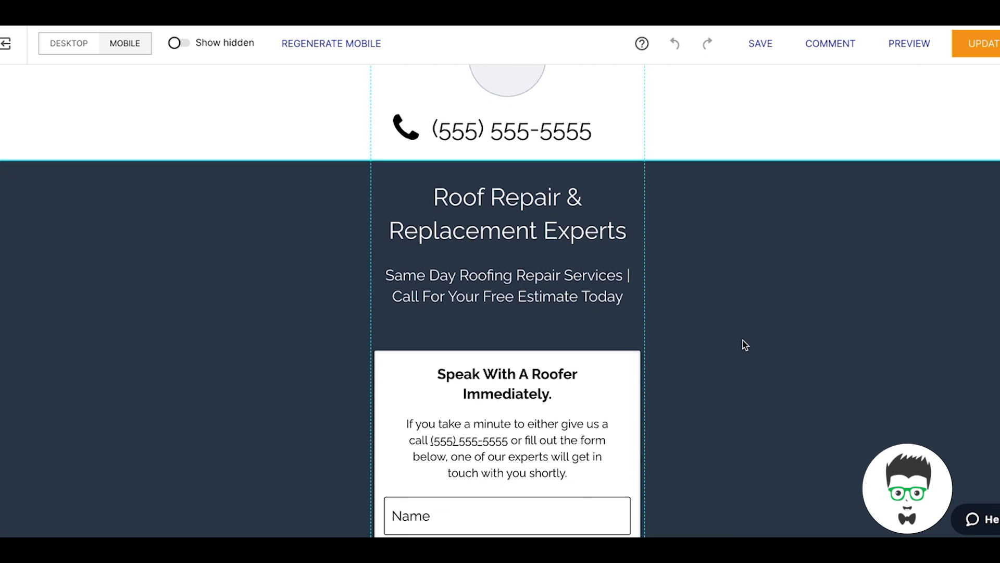
scroll(745, 345, "down", 8)
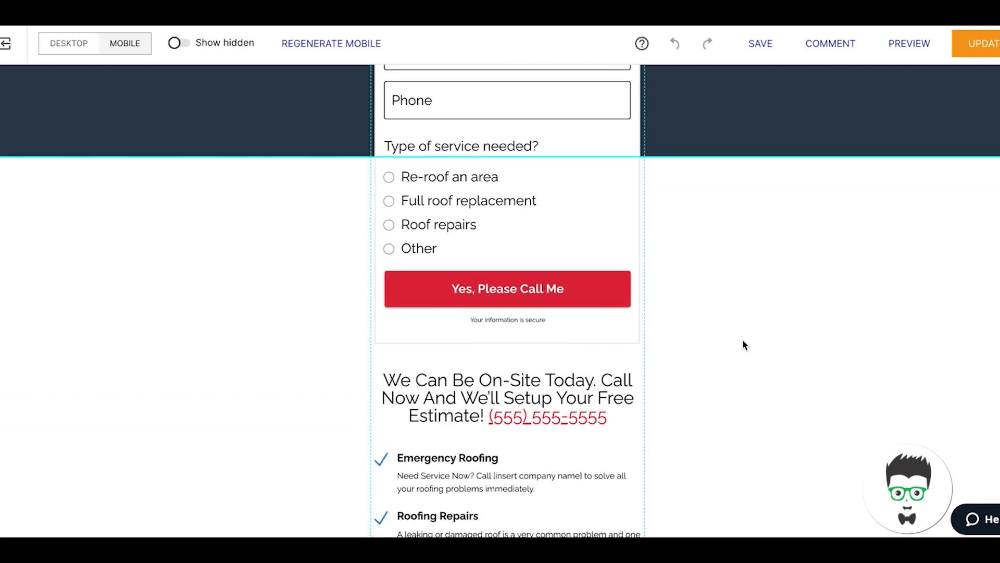
scroll(743, 345, "down", 7)
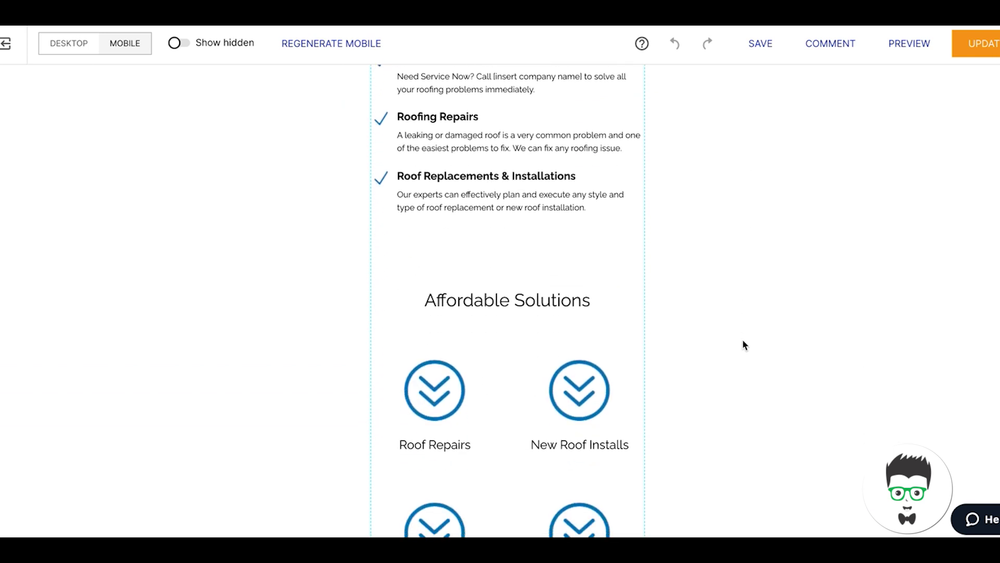
scroll(743, 345, "down", 19)
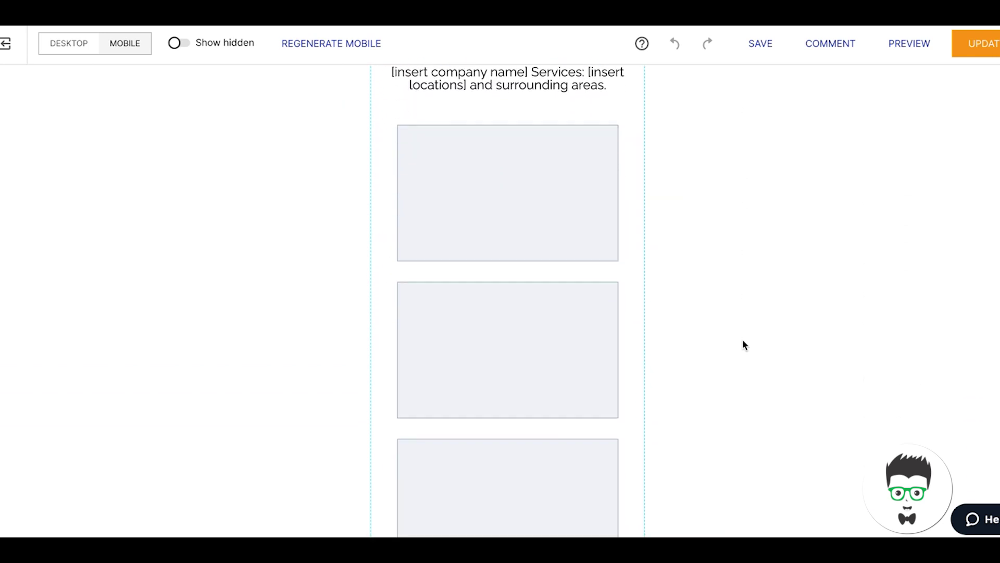
scroll(743, 345, "down", 12)
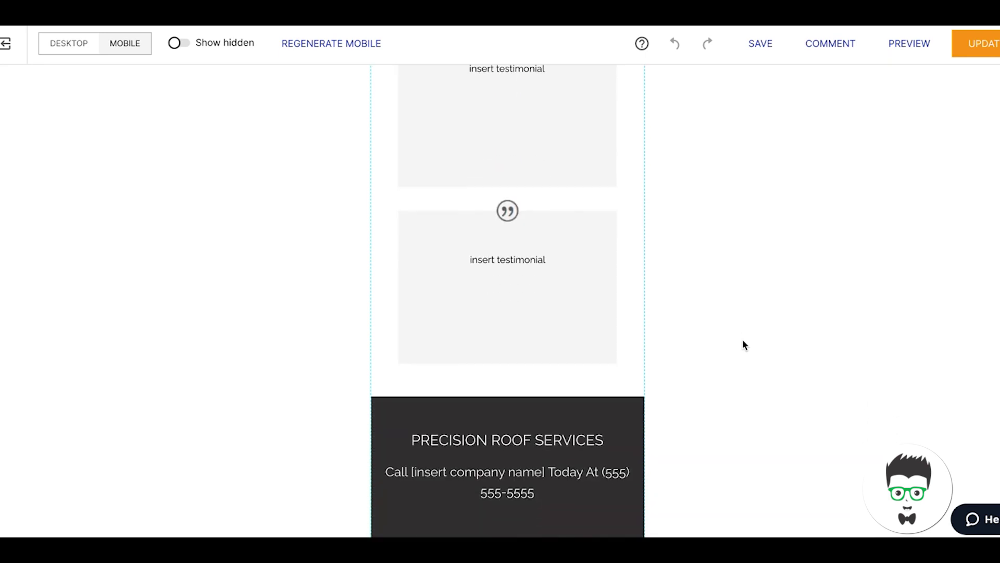
scroll(744, 345, "up", 20)
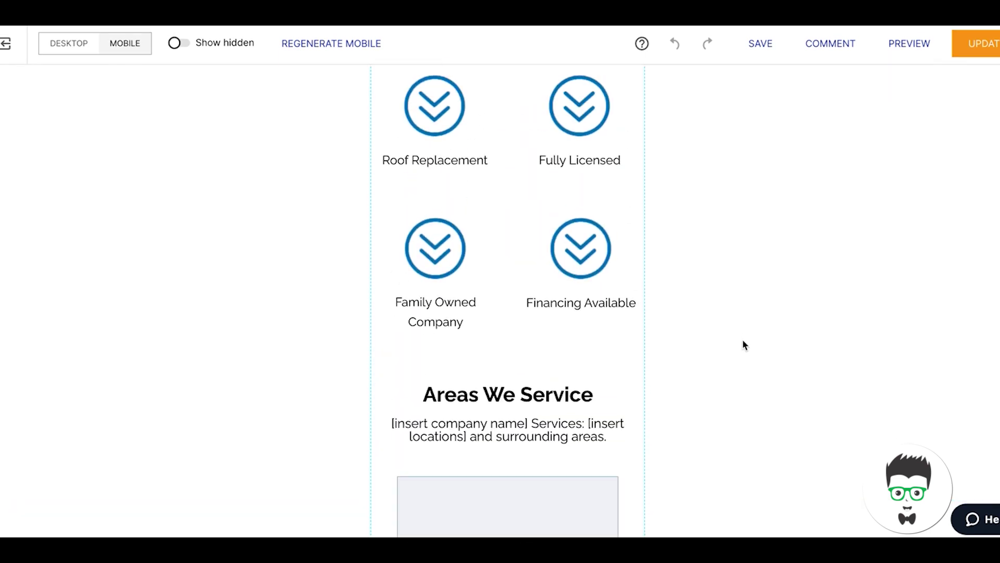
scroll(744, 345, "up", 20)
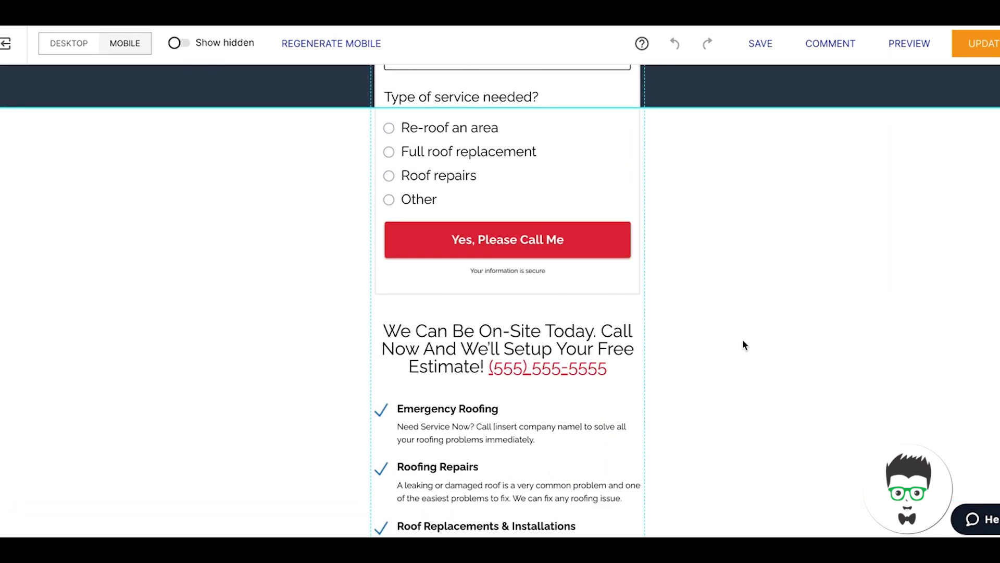
scroll(745, 345, "up", 7)
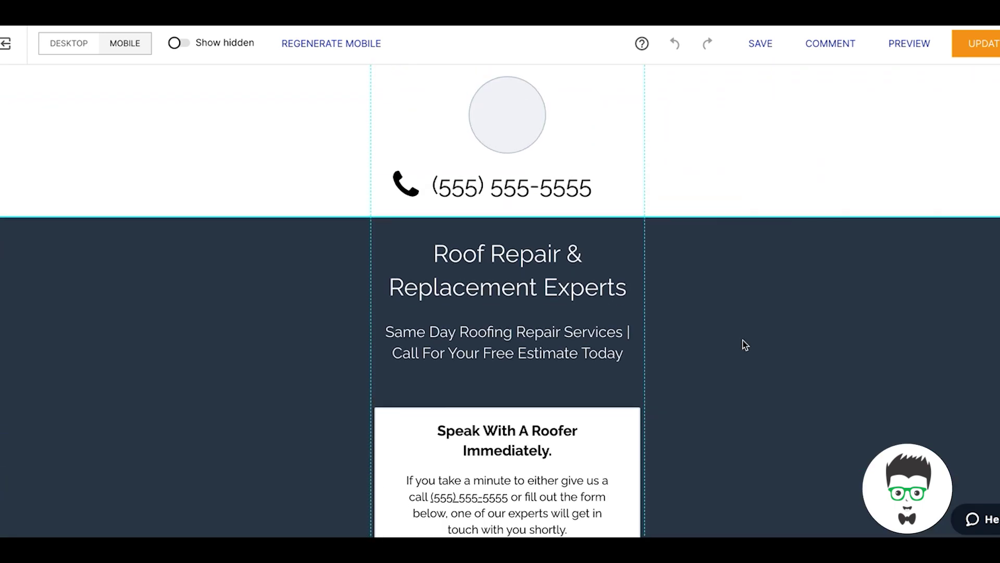